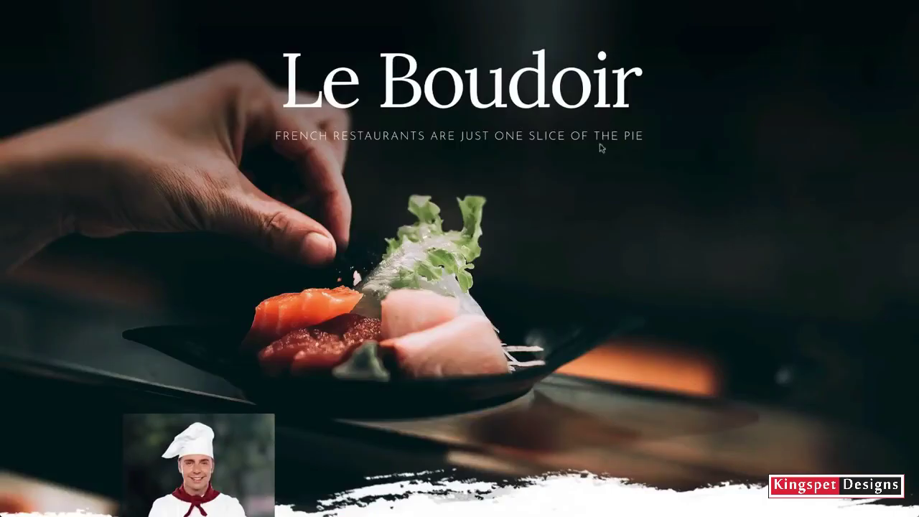
Scroll the live Le Boudoir page down to the footer and back up, then switch to the mobile preview.
scroll(636, 236, down, 5)
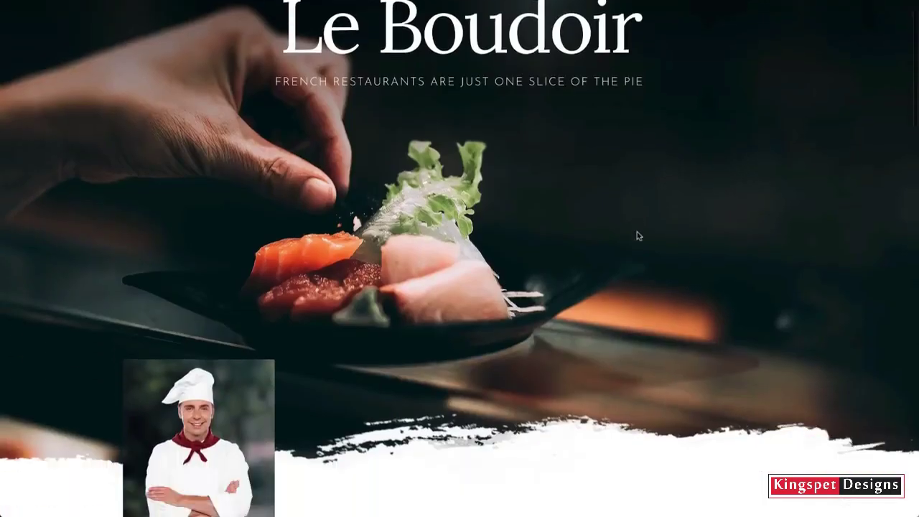
scroll(637, 236, down, 7)
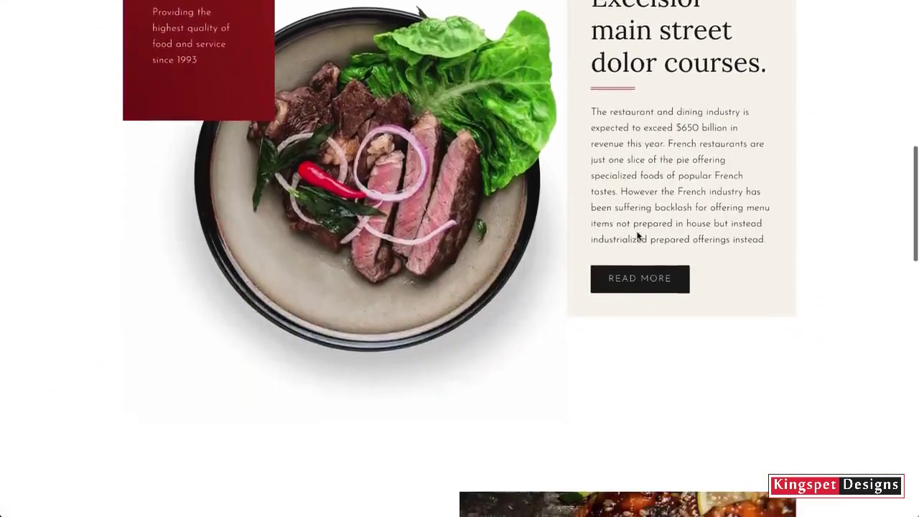
scroll(637, 236, down, 7)
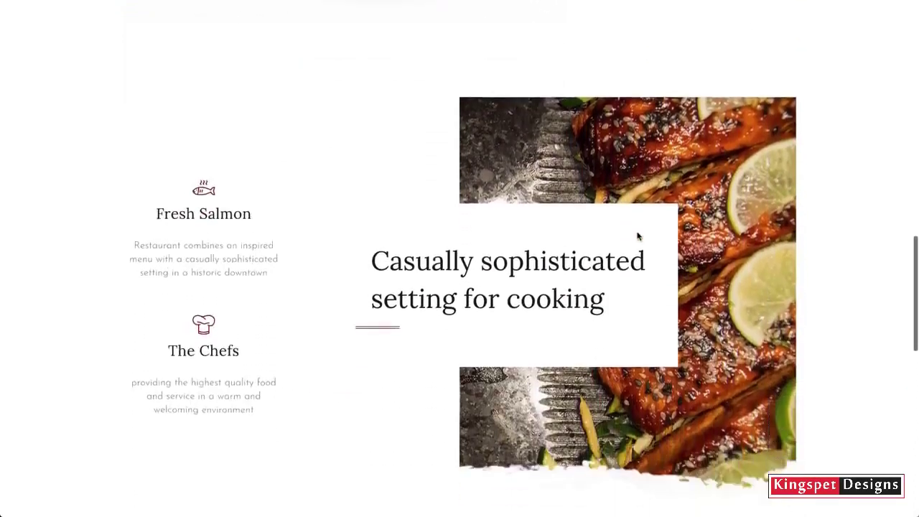
scroll(637, 235, down, 6)
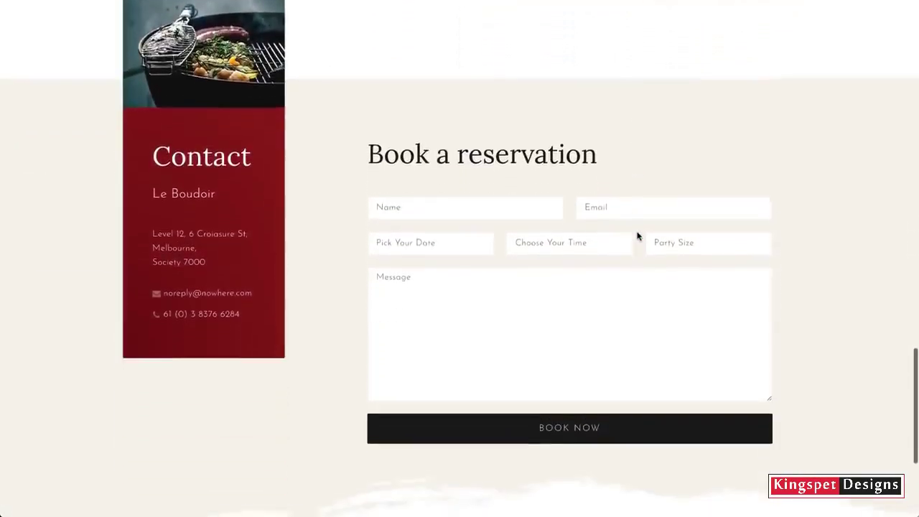
scroll(638, 235, down, 1)
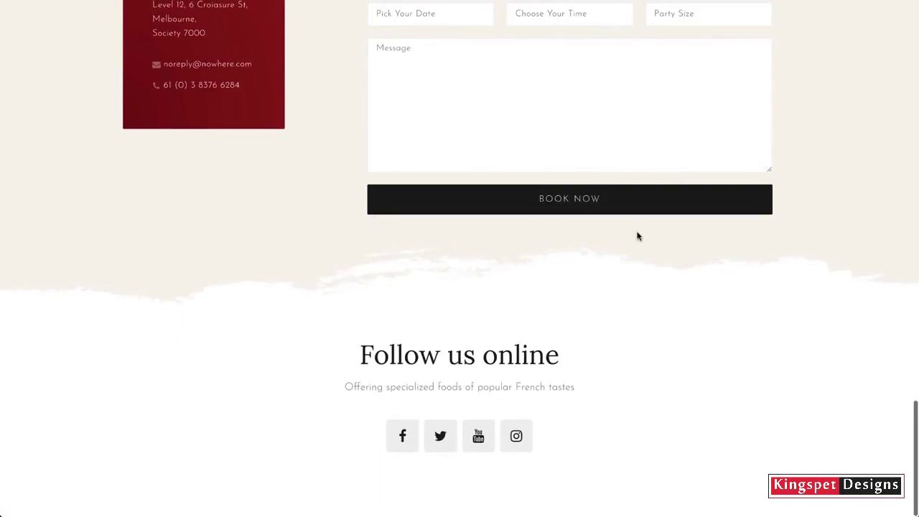
scroll(638, 235, up, 18)
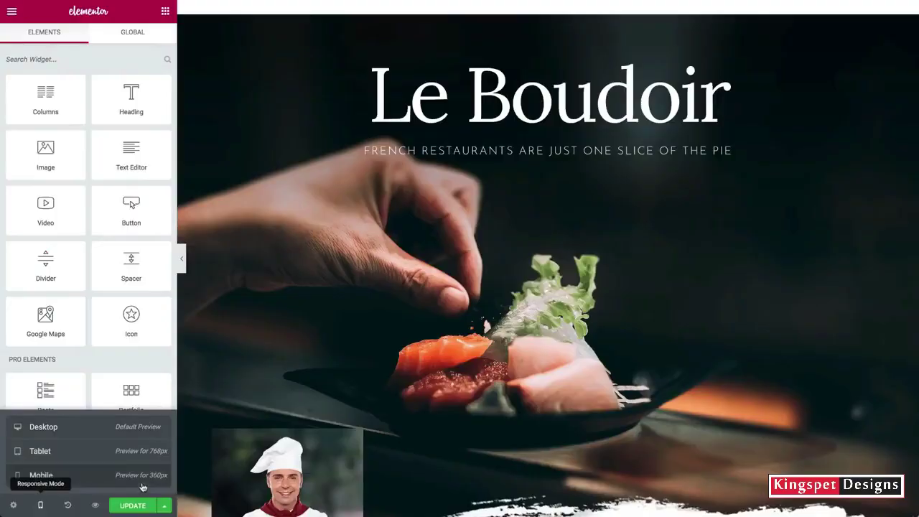
click(41, 476)
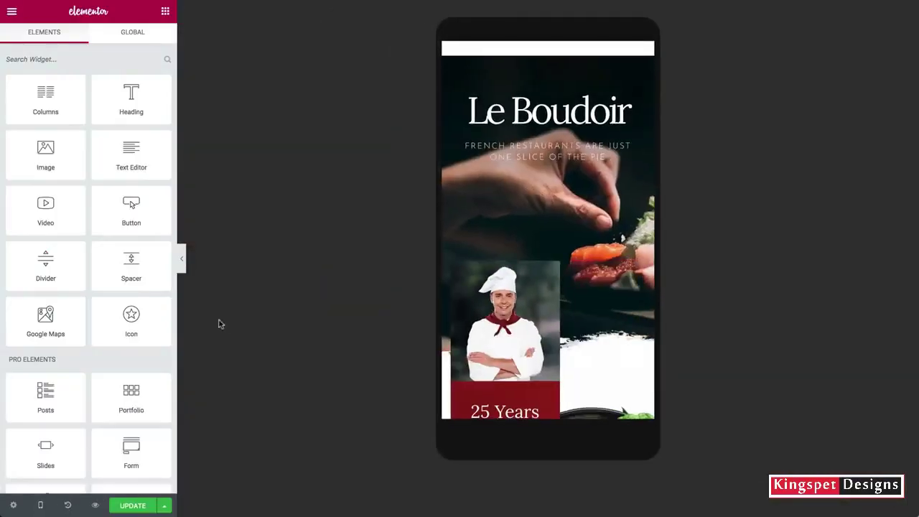
Collapse the Elementor side panel to widen the preview of the new section.
click(182, 269)
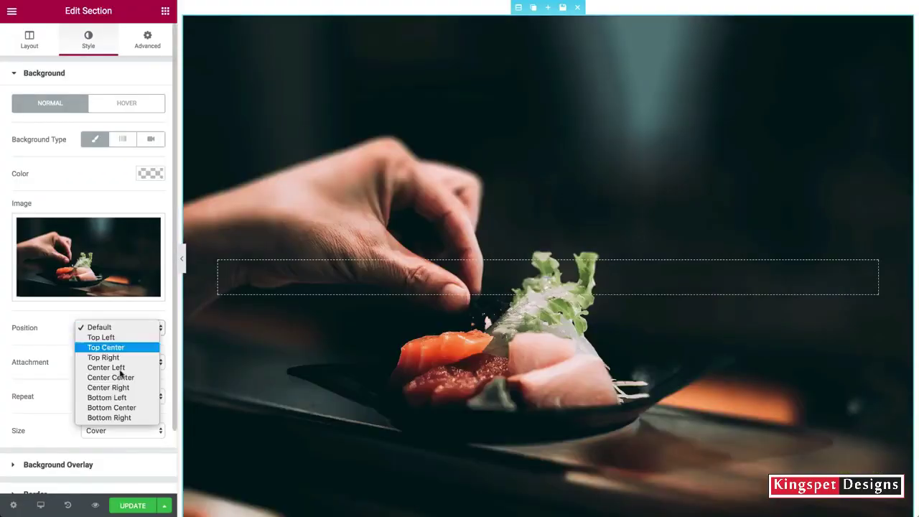
Give the section a food photo background and add a centred 'Le Boudoir' title at 130 px.
click(103, 410)
click(166, 11)
drag(131, 86, 558, 278)
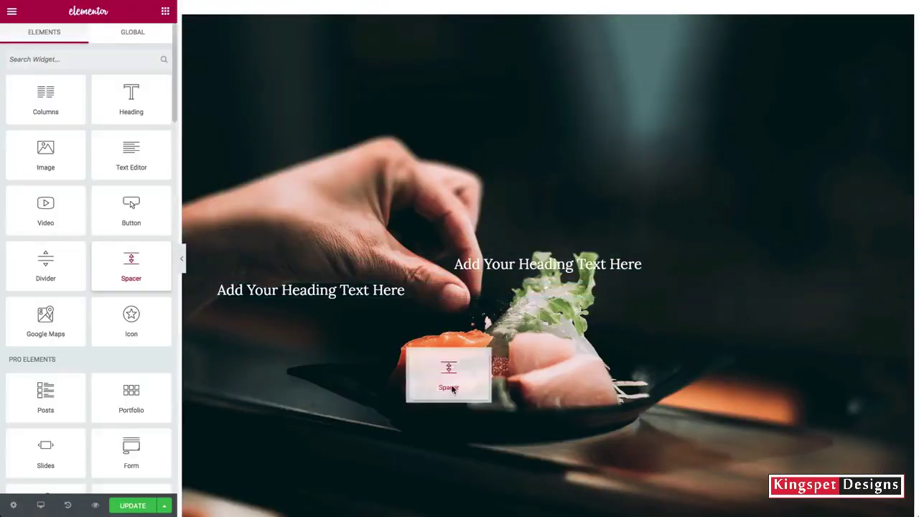
click(69, 316)
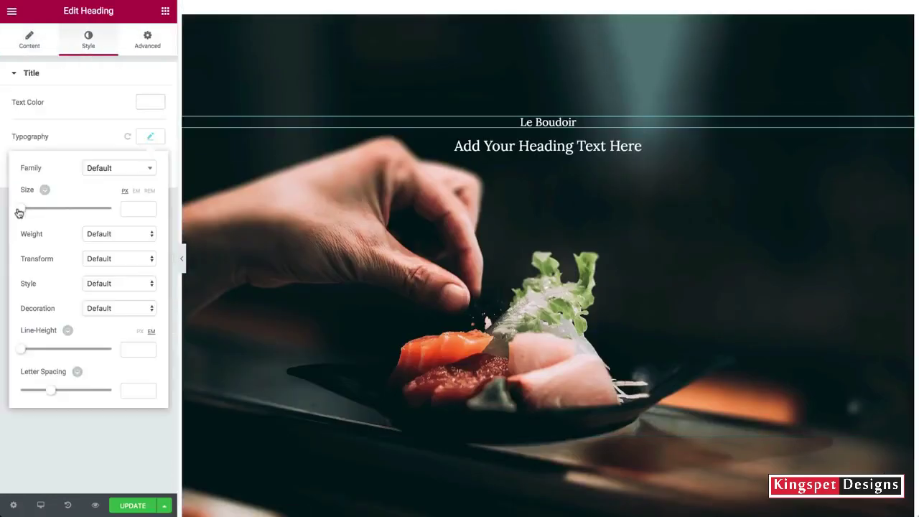
drag(17, 211, 76, 208)
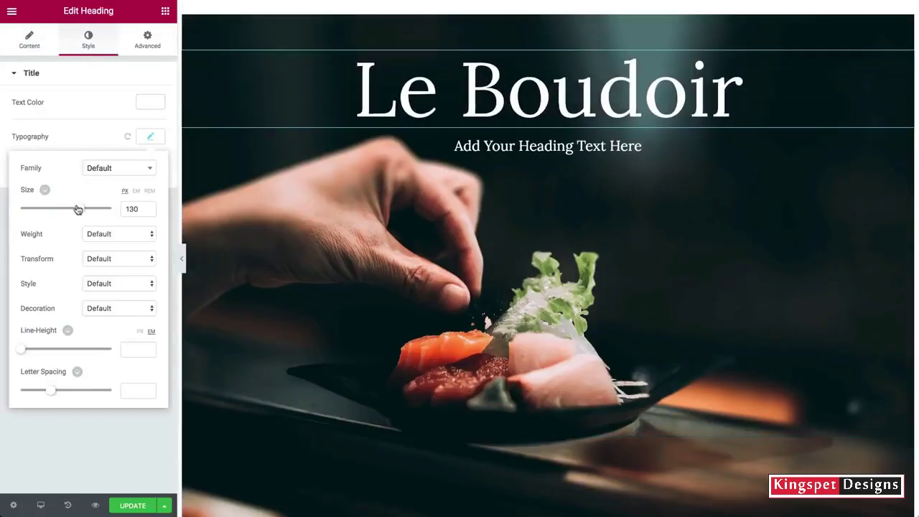
click(139, 124)
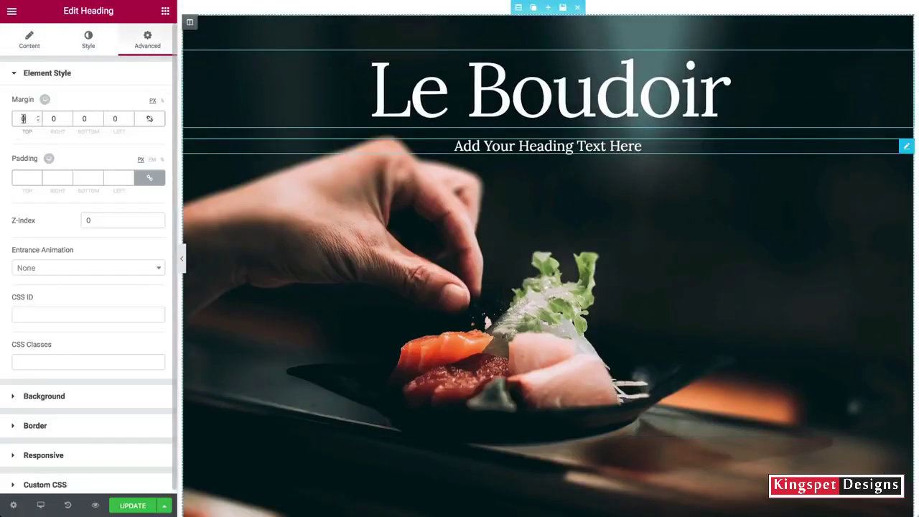
Style the subtitle at 19 px with 1.4 line height, and switch the hero overlay to gradient.
text(60)
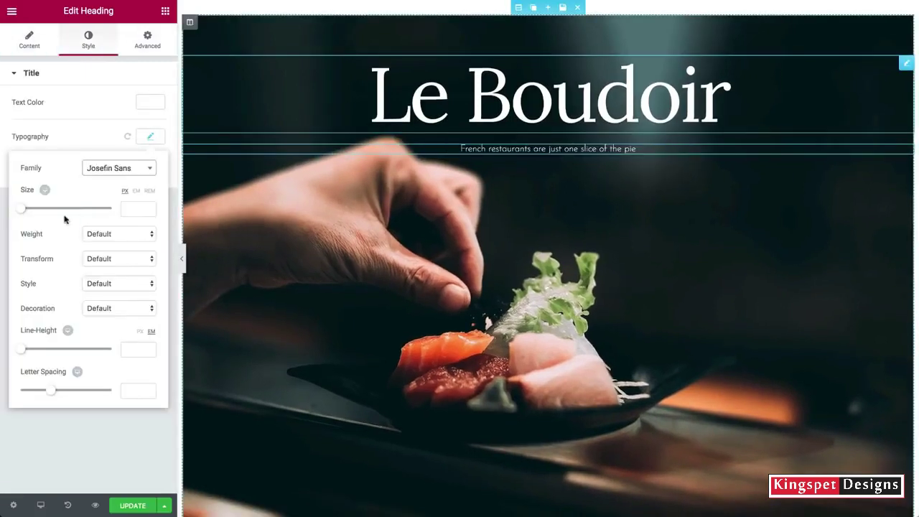
drag(22, 208, 31, 213)
drag(28, 350, 33, 350)
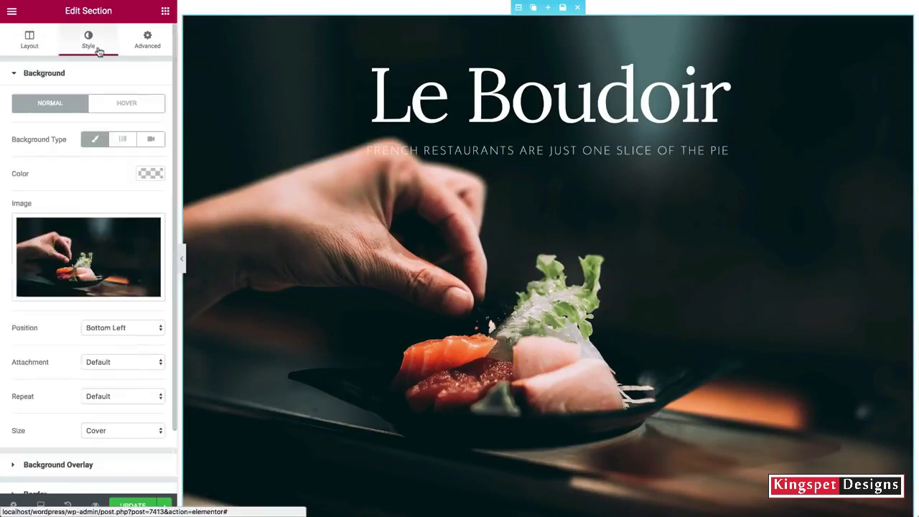
click(57, 102)
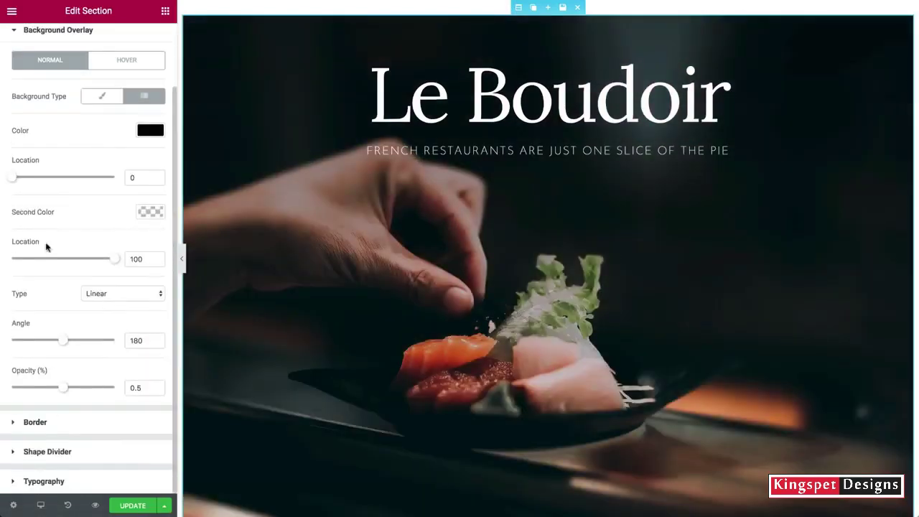
Raise the black gradient overlay's opacity to 0.62 and check the darkened hero full width.
drag(65, 386, 77, 390)
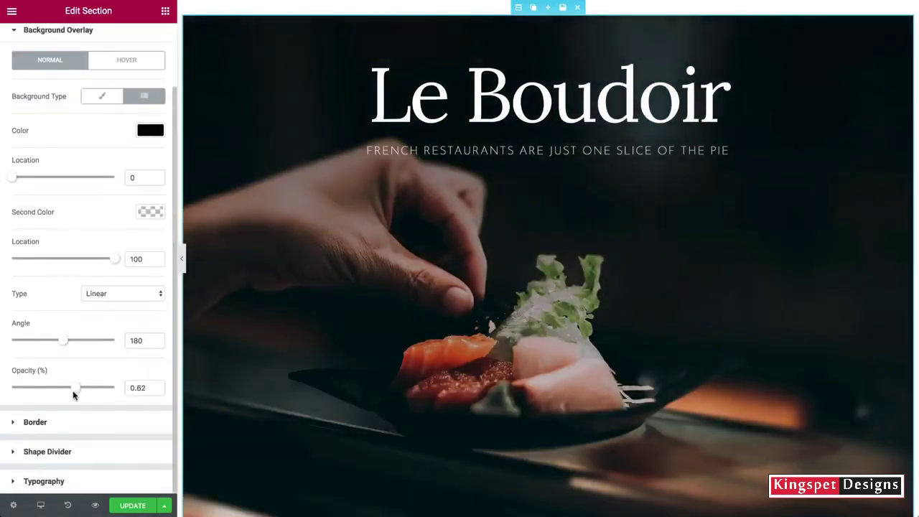
click(182, 259)
click(4, 259)
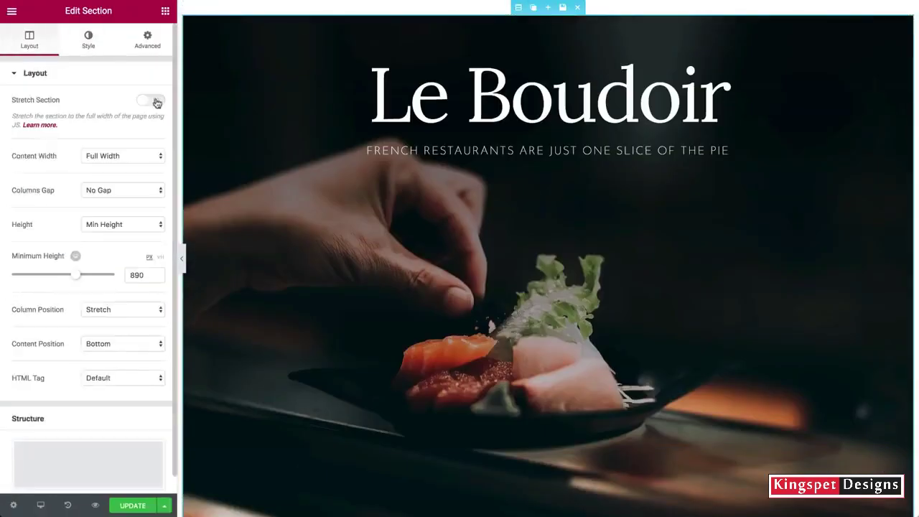
click(183, 258)
click(4, 259)
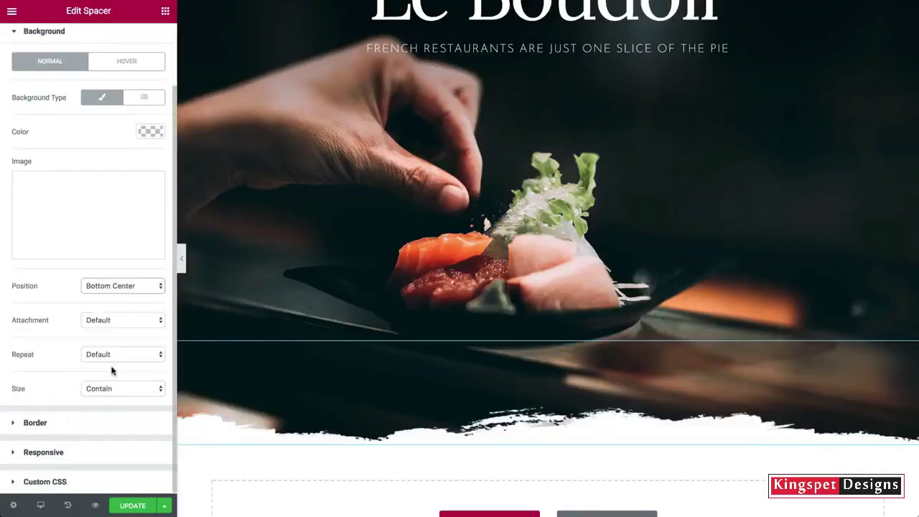
Set the spacer's brush-stroke background image to Cover and preview the hero's bottom edge.
scroll(212, 362, up, 1)
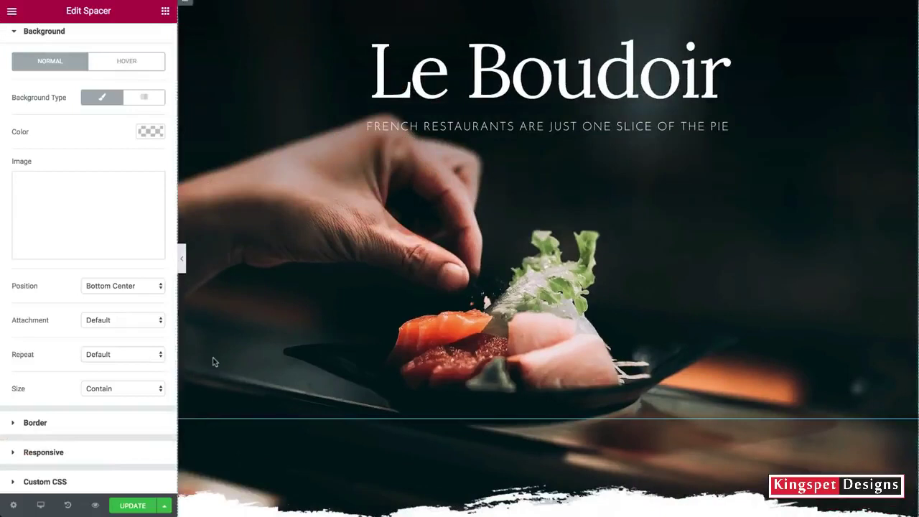
click(123, 389)
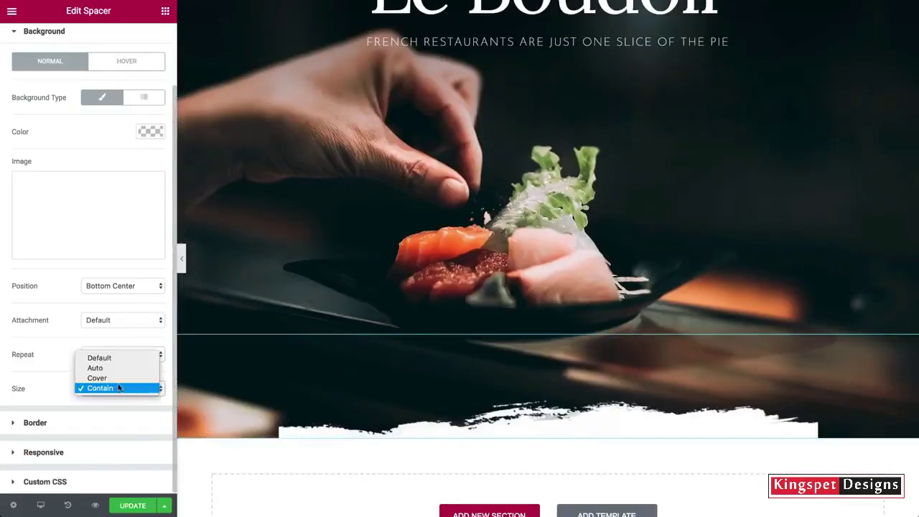
click(100, 378)
click(181, 258)
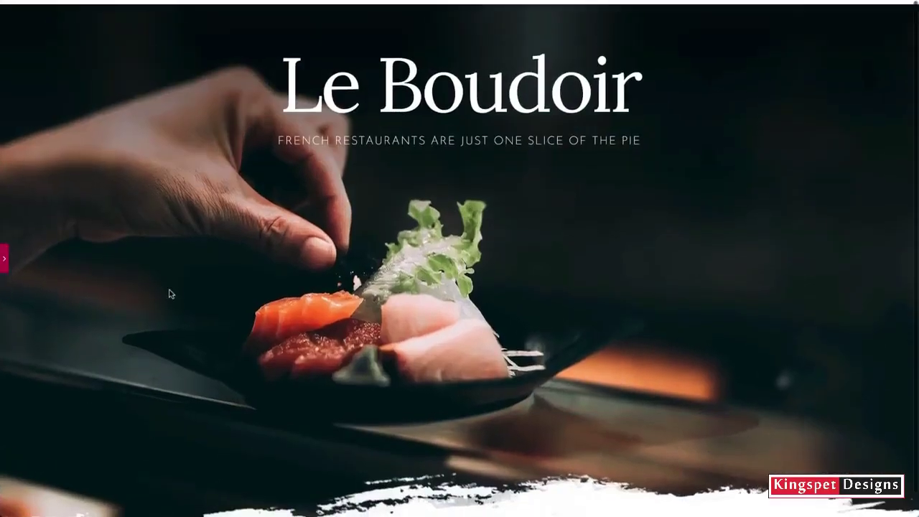
Widen the left column to about 70%, add a Button under the right column's text, and start styling the 01 heading's font.
click(4, 260)
drag(540, 320, 683, 330)
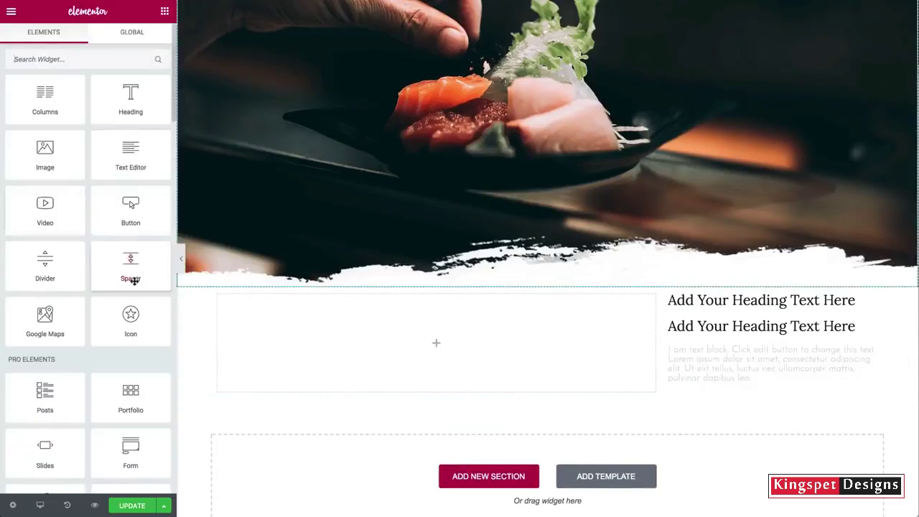
drag(131, 271, 272, 282)
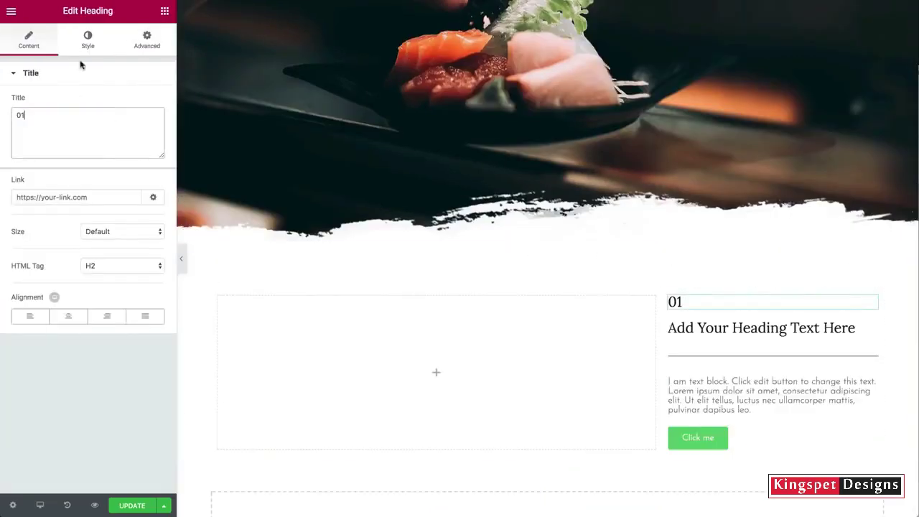
click(88, 41)
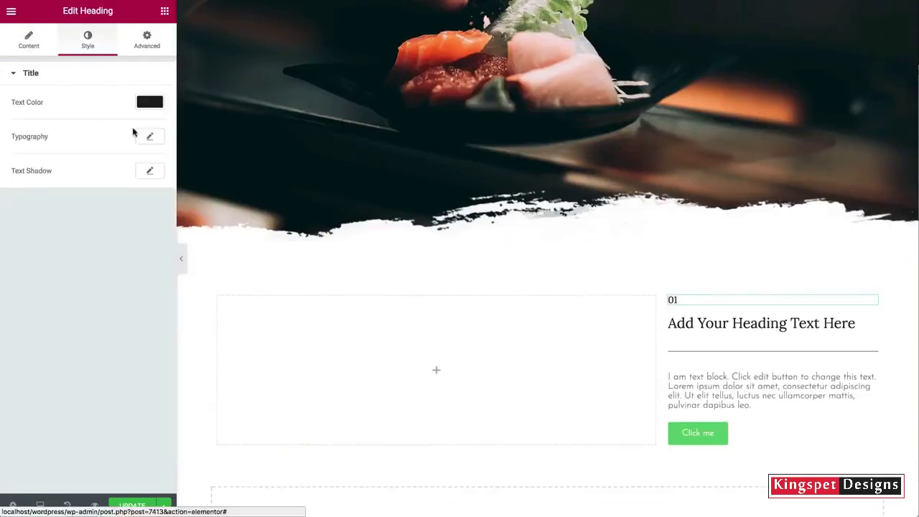
click(141, 136)
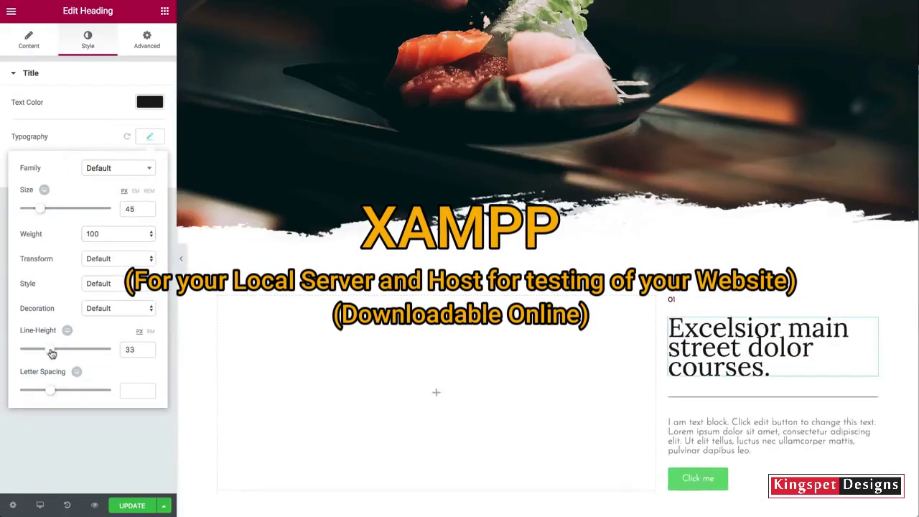
Tighten the heading's letter spacing to -0.2, pick the chef image, and lift it with a -280 top margin.
drag(54, 392, 49, 397)
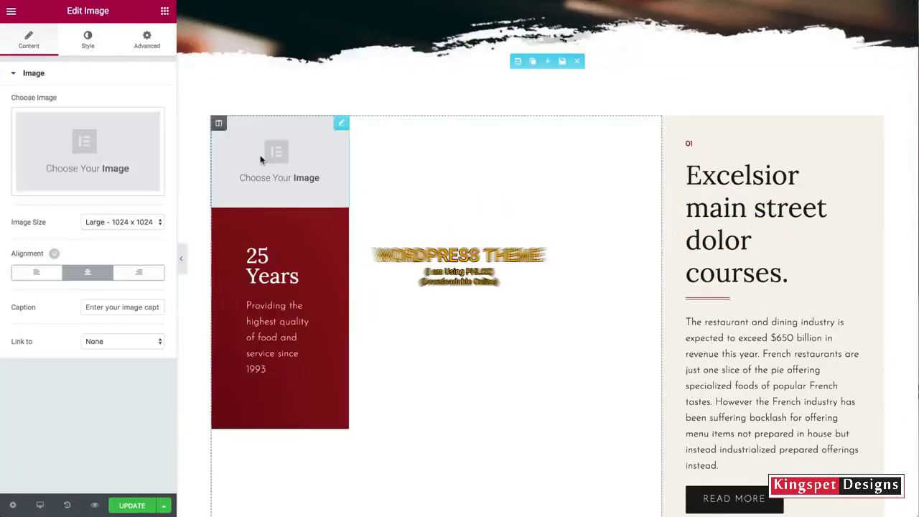
click(273, 152)
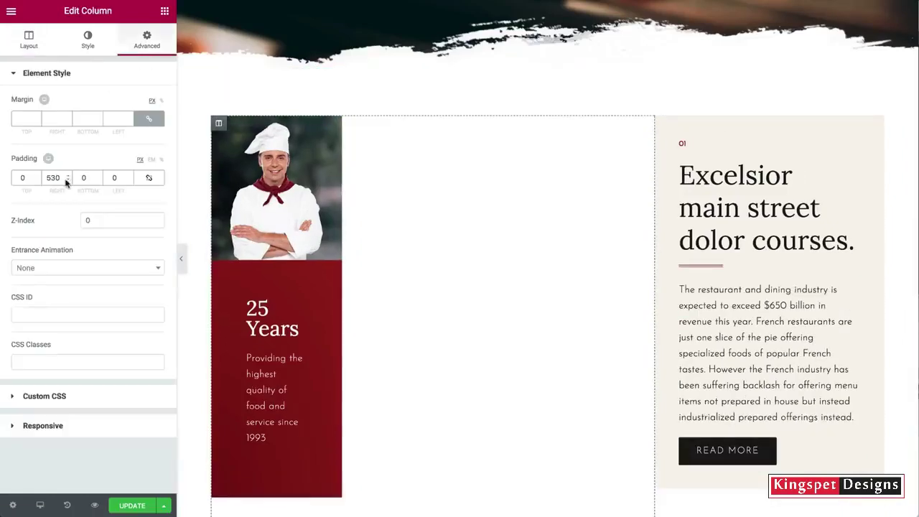
click(66, 181)
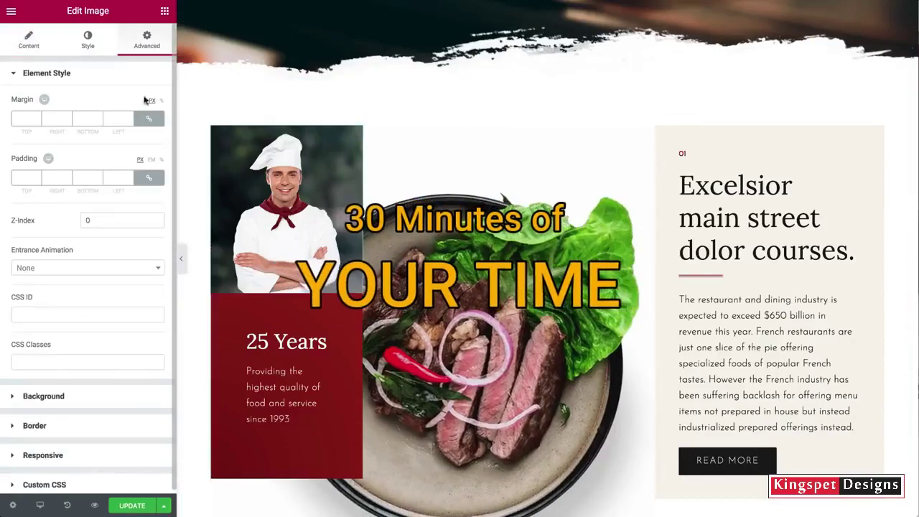
click(36, 122)
drag(36, 122, 36, 122)
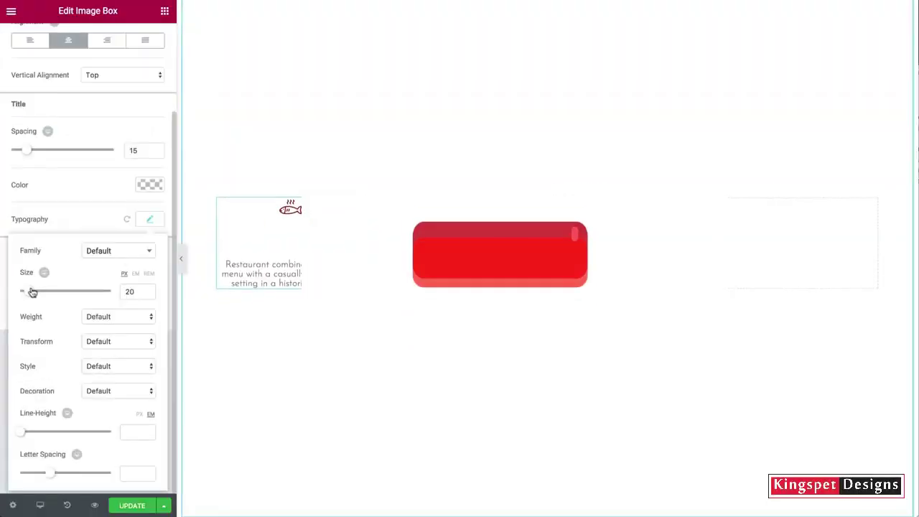
Set the Fresh Salmon title to size 28 and the description to weight 300, 1.4 line height, 0.1 letter spacing.
drag(31, 291, 35, 291)
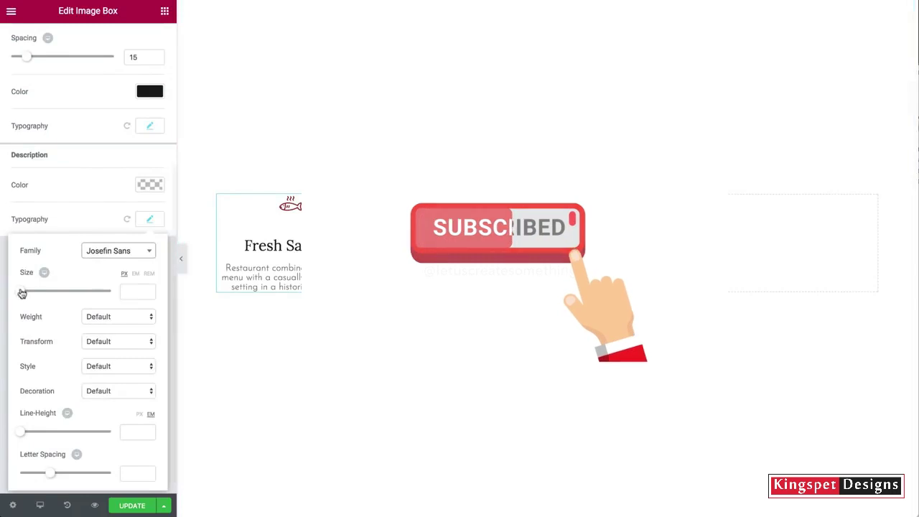
click(119, 317)
click(107, 349)
drag(21, 432, 32, 433)
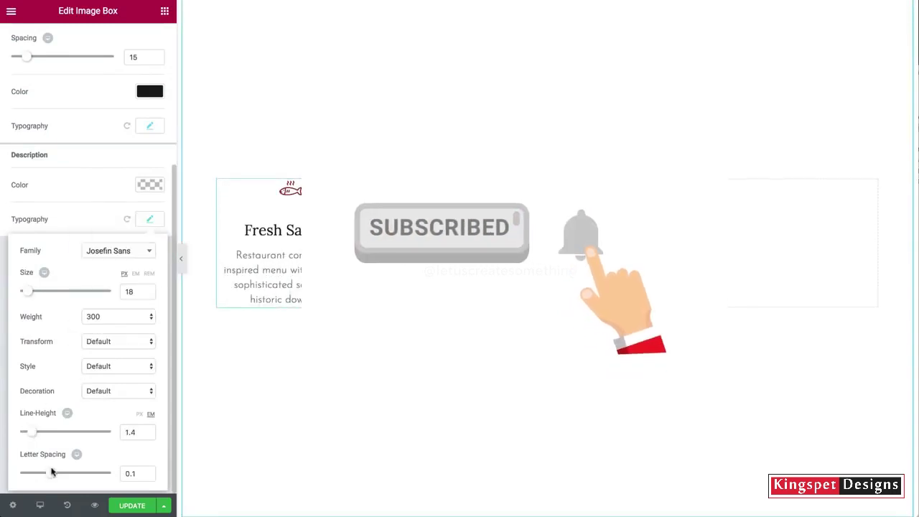
scroll(79, 343, up, 5)
triple_click(96, 241)
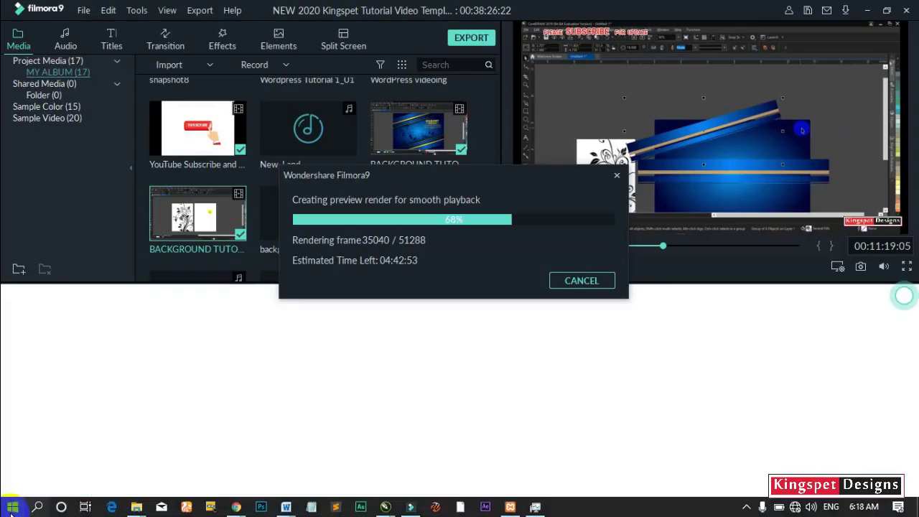
Scroll the Start menu's app list to X and expand the XAMPP group.
click(13, 507)
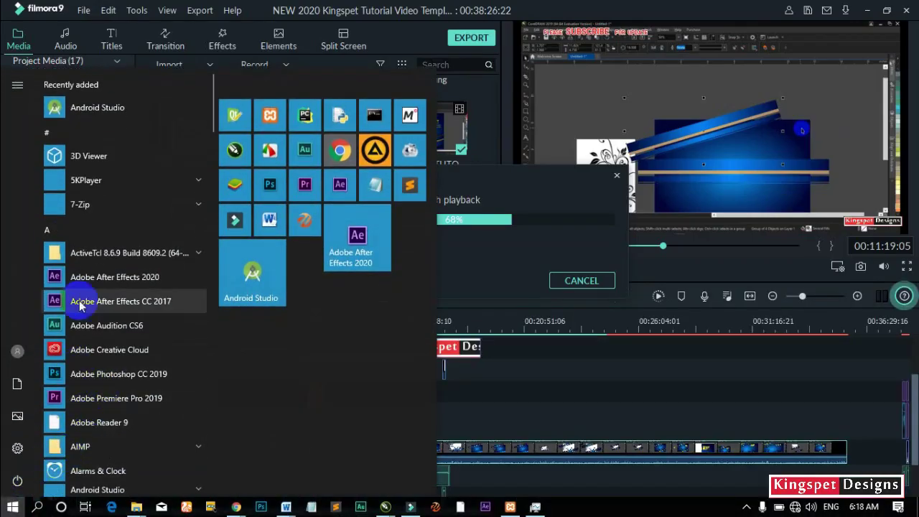
scroll(73, 446, down, 10)
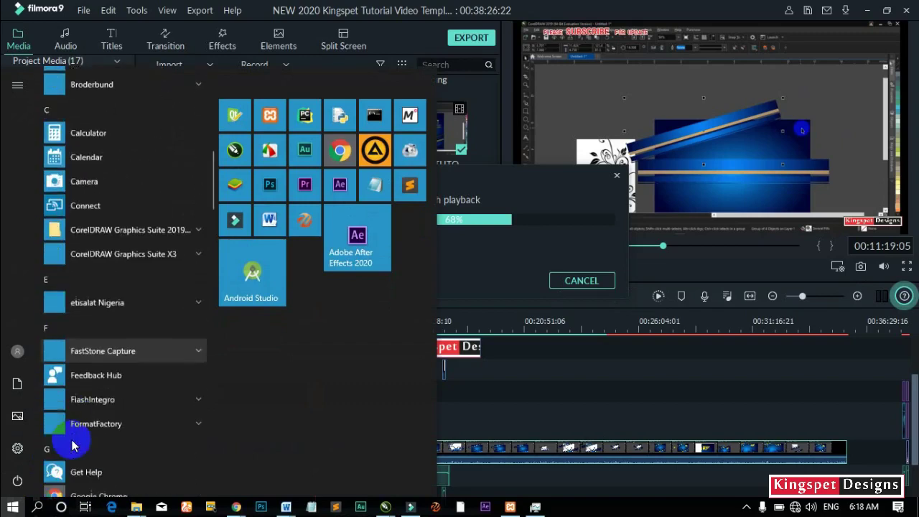
scroll(72, 445, down, 3)
scroll(74, 446, down, 12)
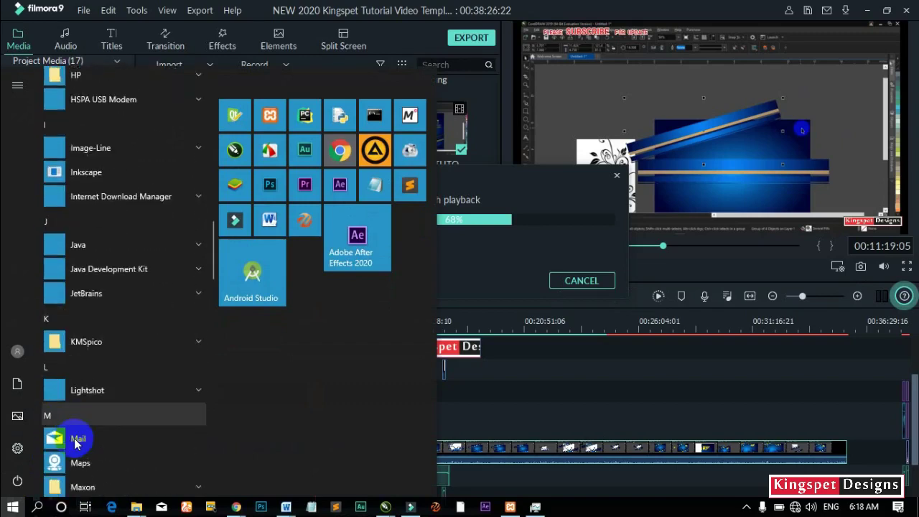
scroll(80, 441, down, 12)
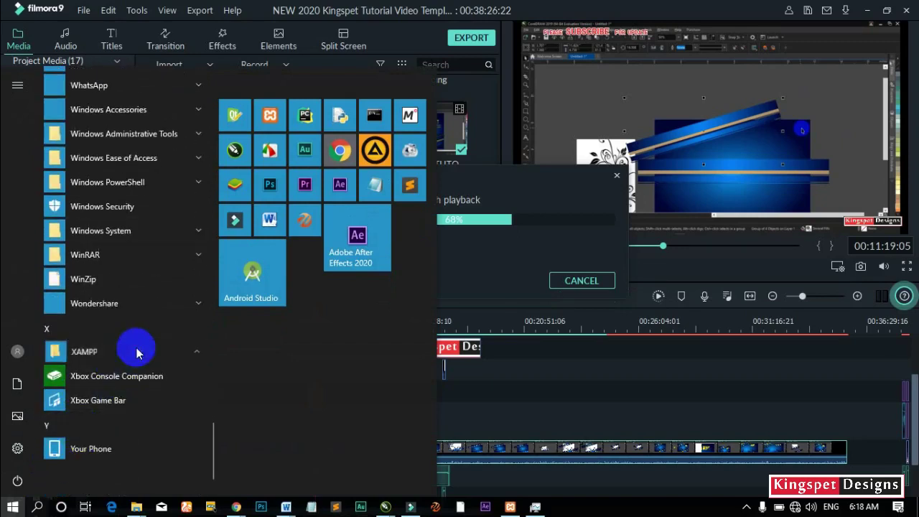
click(139, 354)
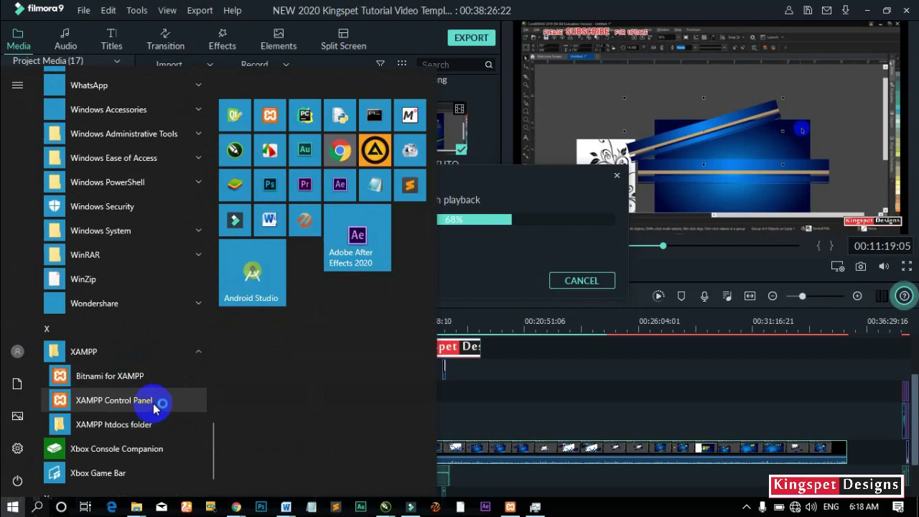
Bring the XAMPP Control Panel forward, then switch to the Chrome New Tab window.
click(515, 507)
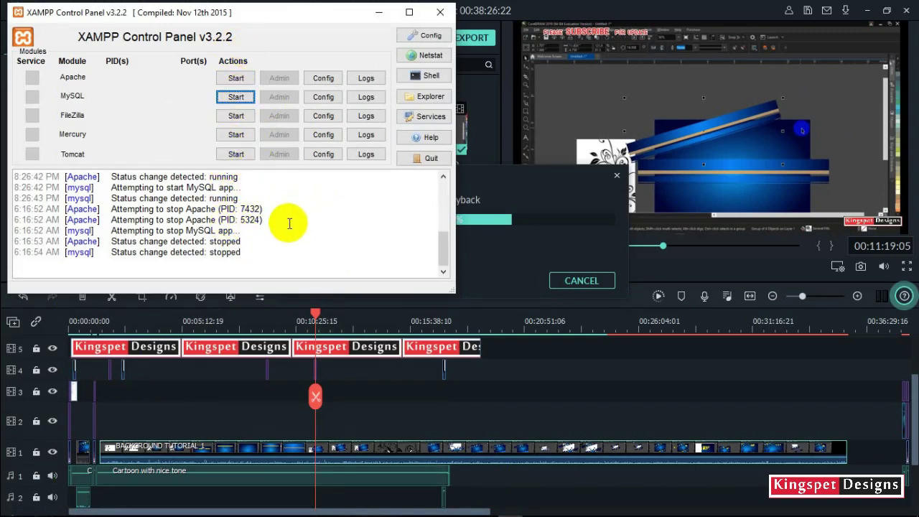
mouse_move(237, 507)
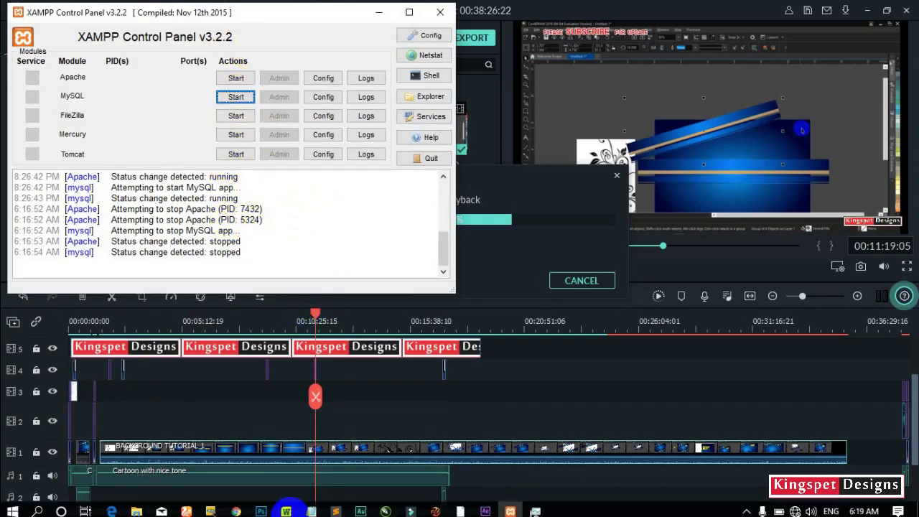
click(309, 467)
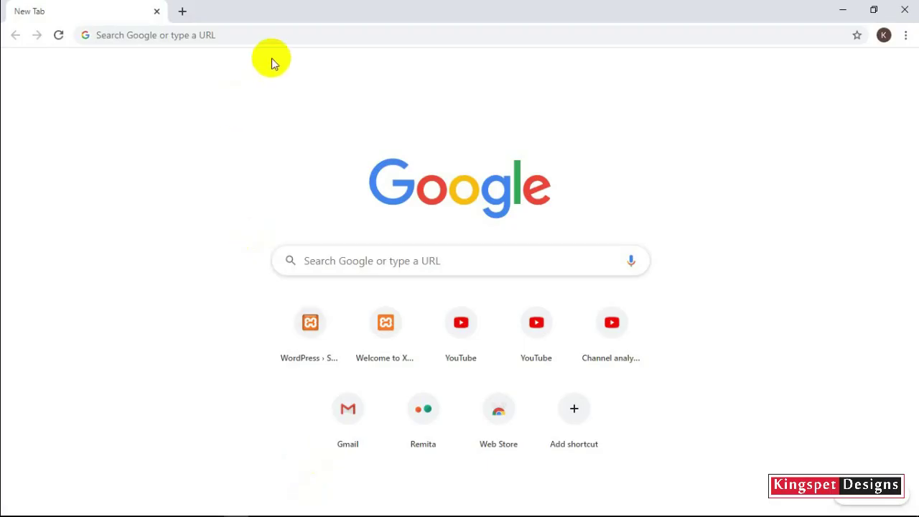
Put the cursor in the New Tab page's address bar, ready for a web address.
click(282, 36)
mouse_move(161, 507)
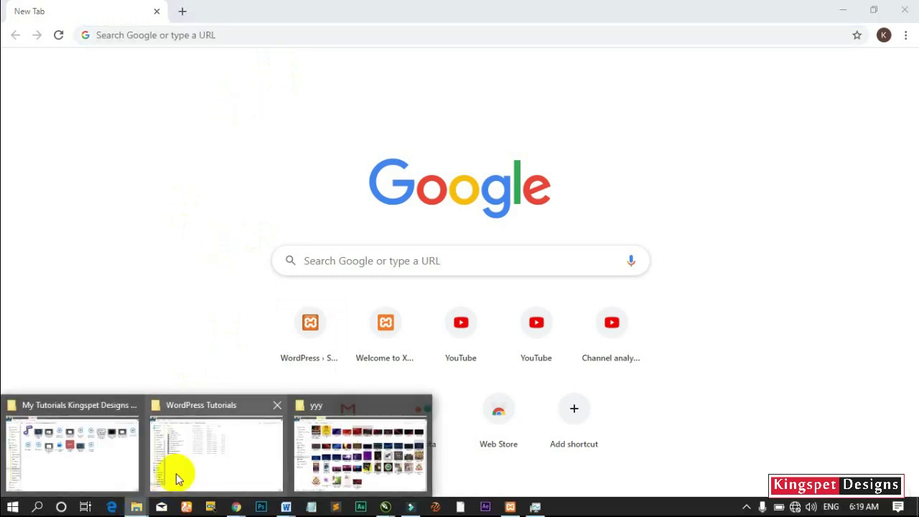
In WordPress Tutorials, look over the elementor and phlox archives, then select the wordpress-5.2.2 zip and bring up its context menu.
click(217, 459)
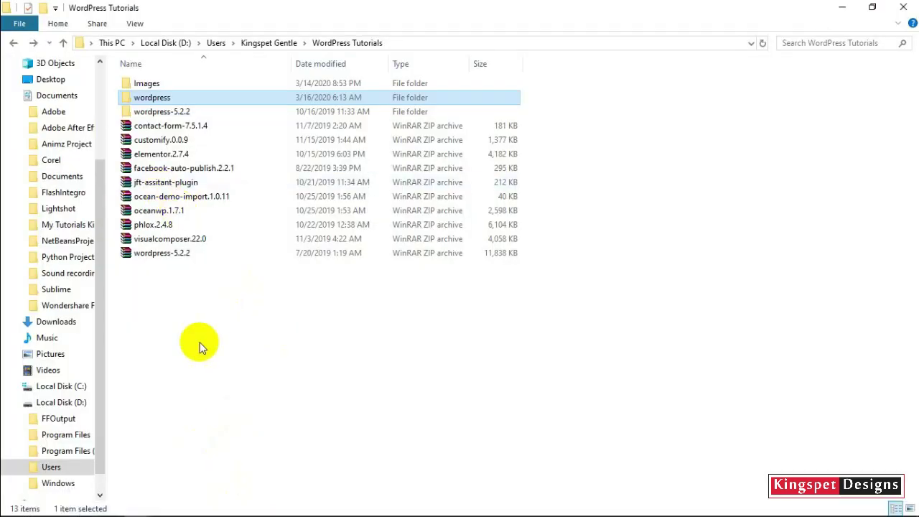
click(385, 329)
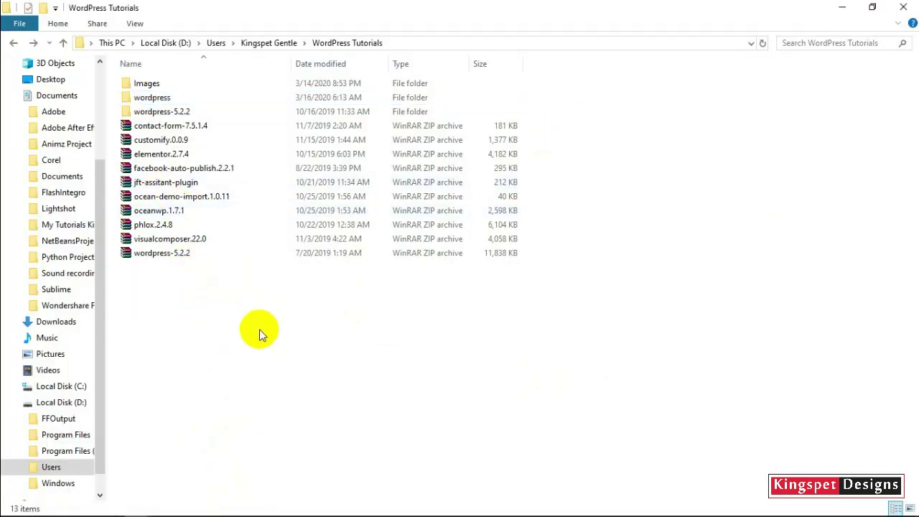
click(187, 254)
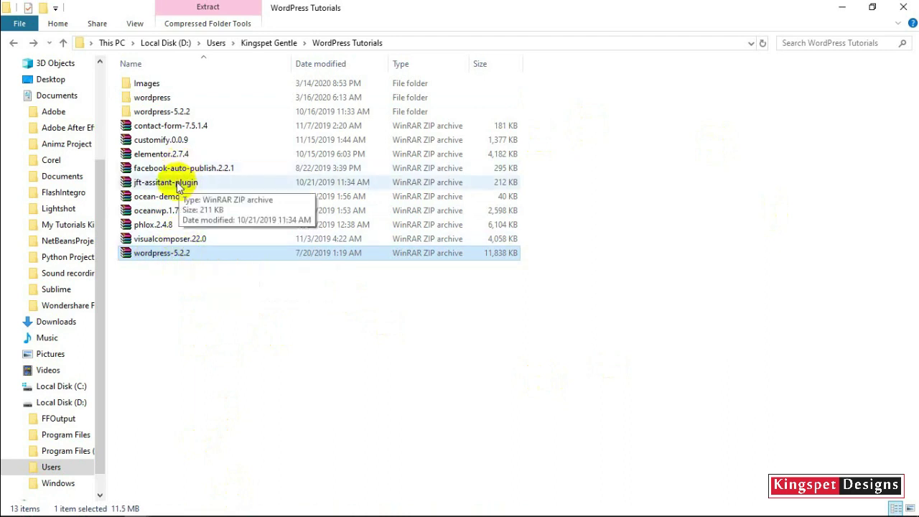
click(171, 155)
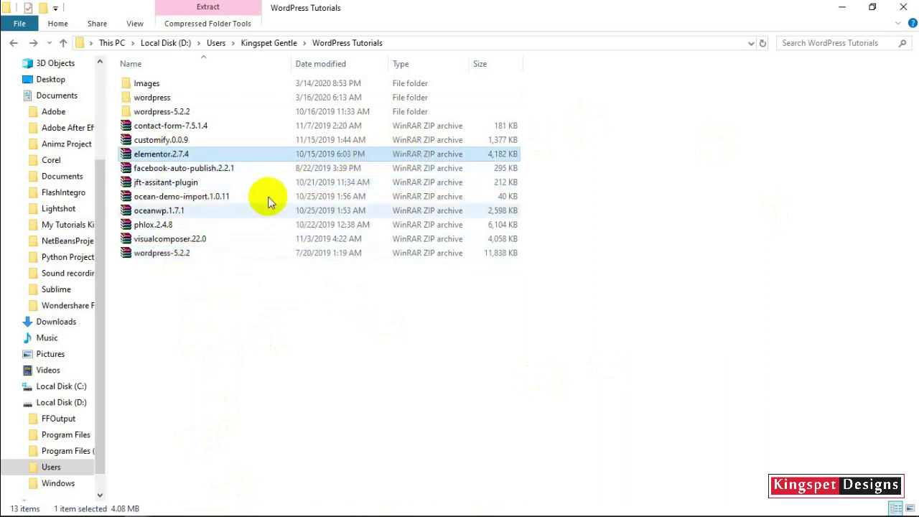
click(202, 227)
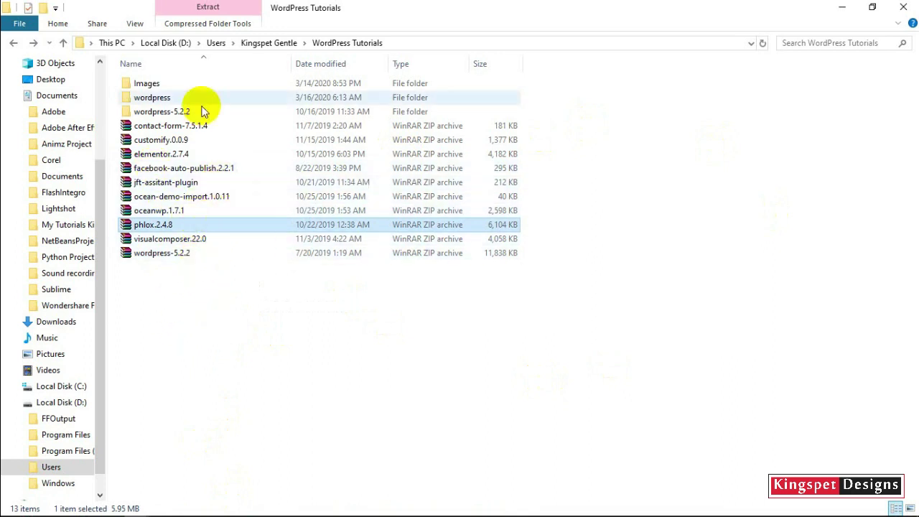
click(187, 253)
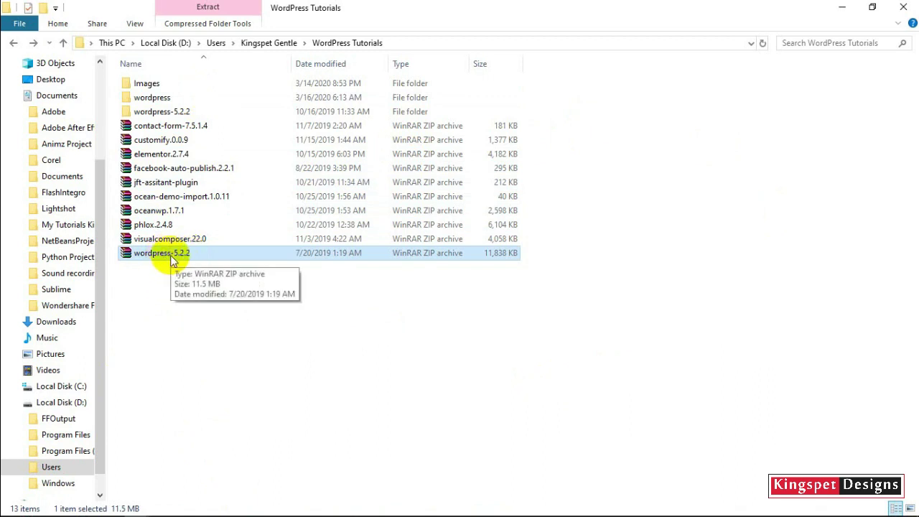
right_click(169, 258)
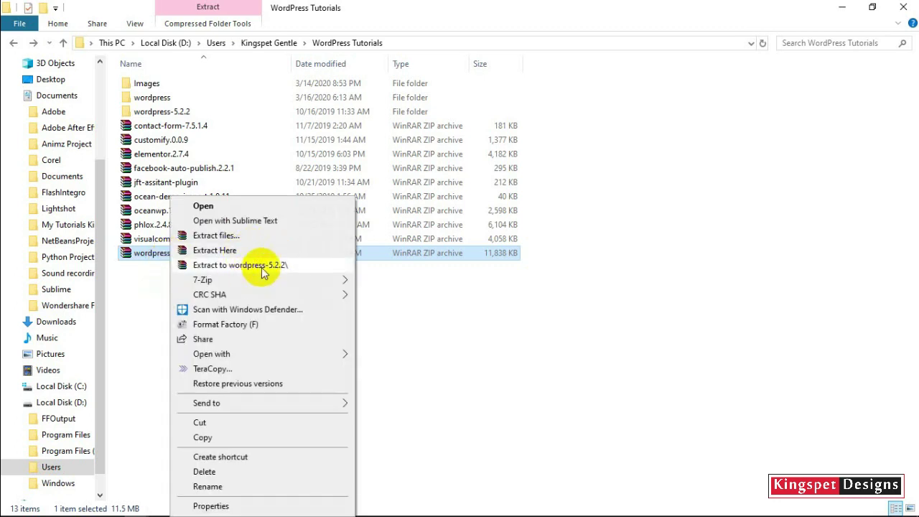
Extract wordpress-5.2.2.zip into its own folder, confirm the 40.6 MB wordpress subfolder, then bring up its context menu.
click(453, 365)
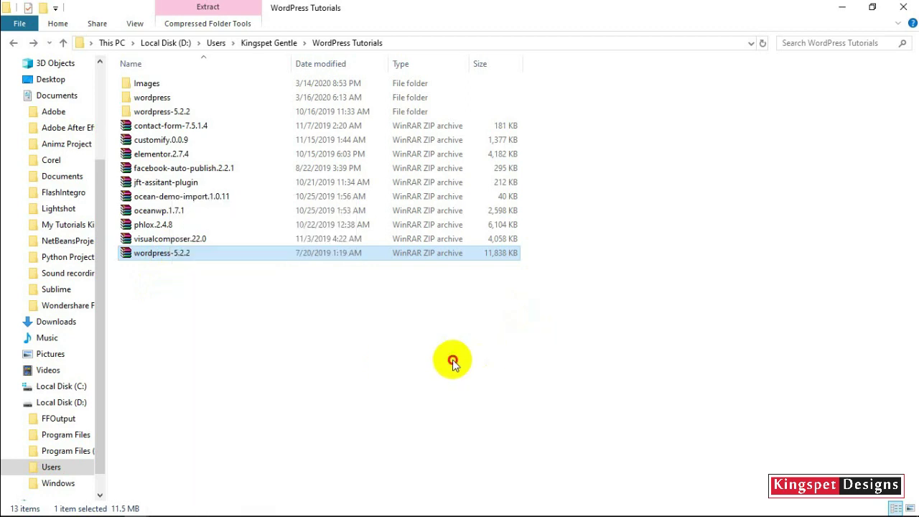
double_click(193, 115)
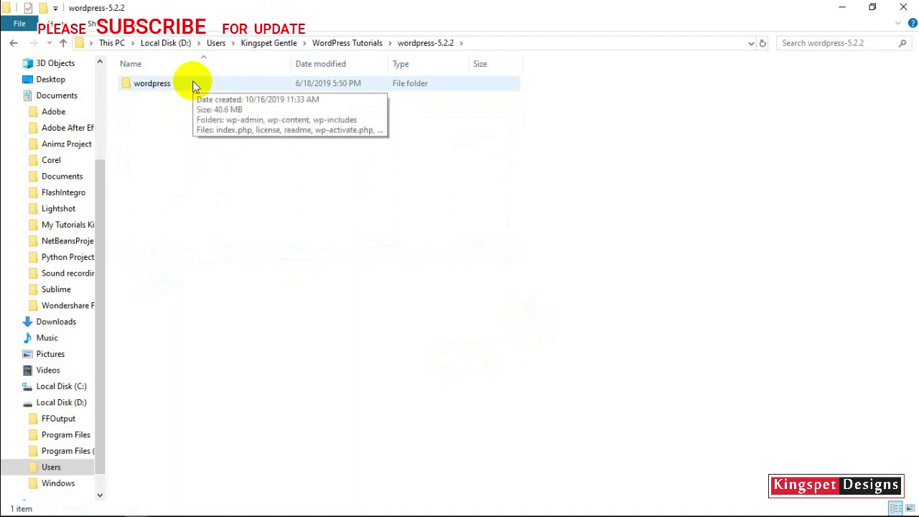
click(12, 46)
click(158, 96)
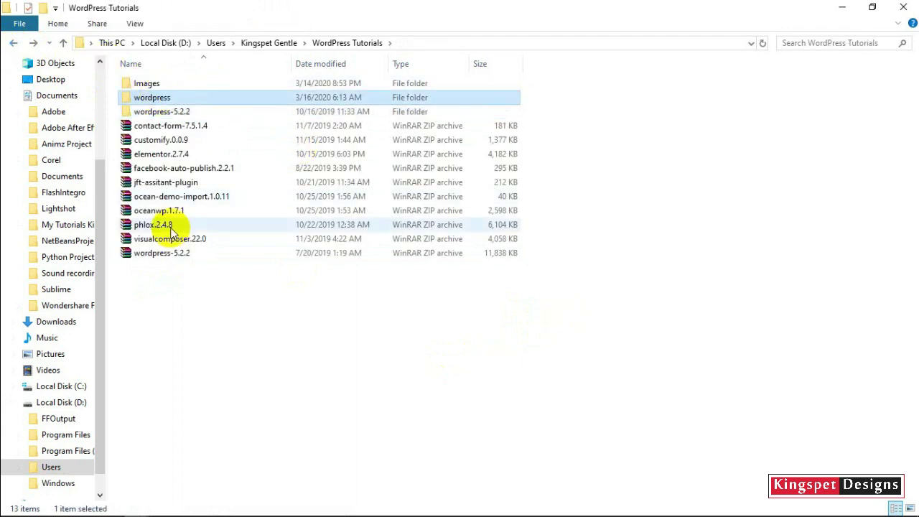
right_click(193, 98)
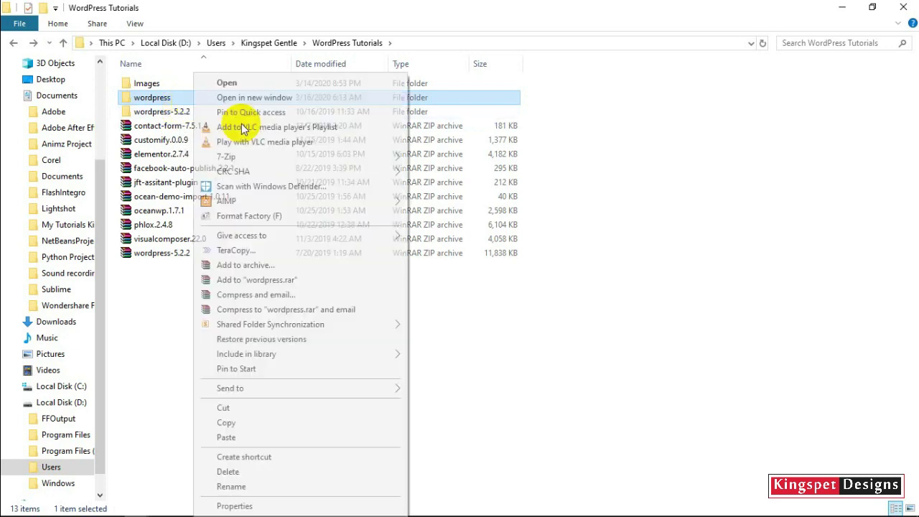
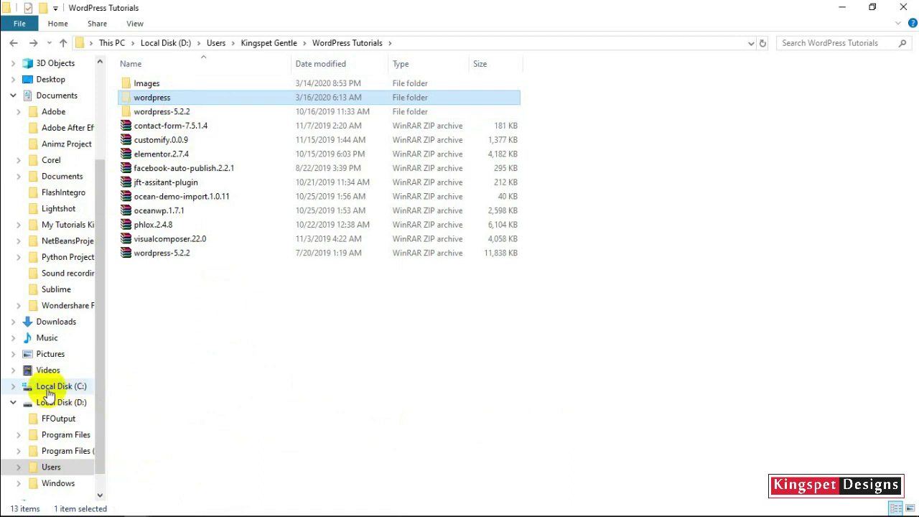
Switch File Explorer to the root of Local Disk (C:).
click(47, 389)
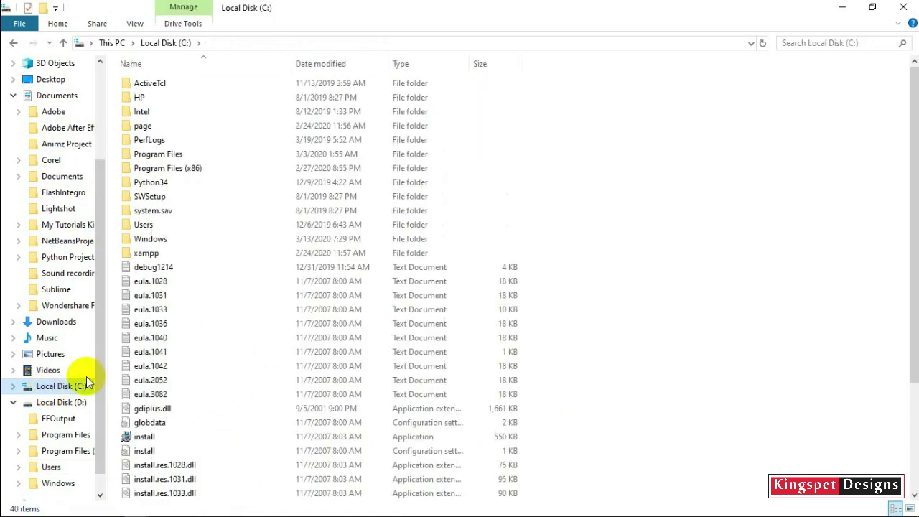
Open xampp\htdocs and look over its existing site folders.
double_click(161, 259)
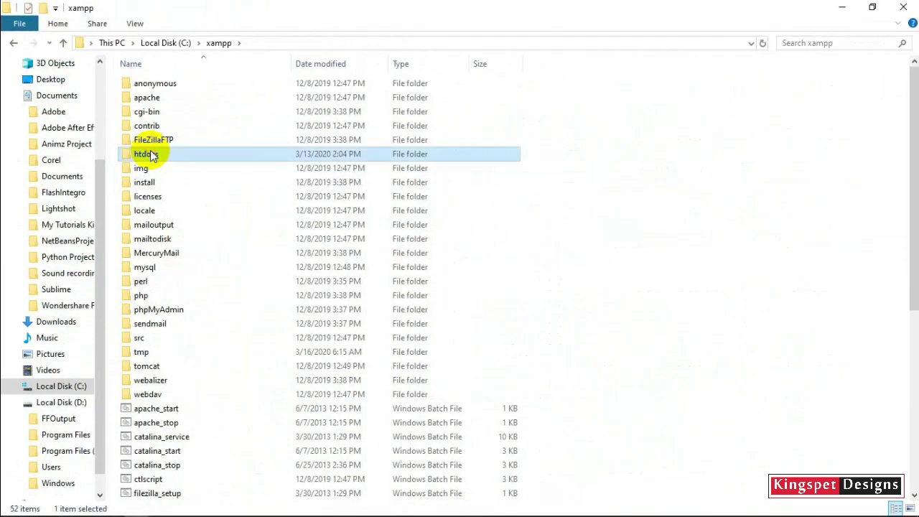
double_click(306, 269)
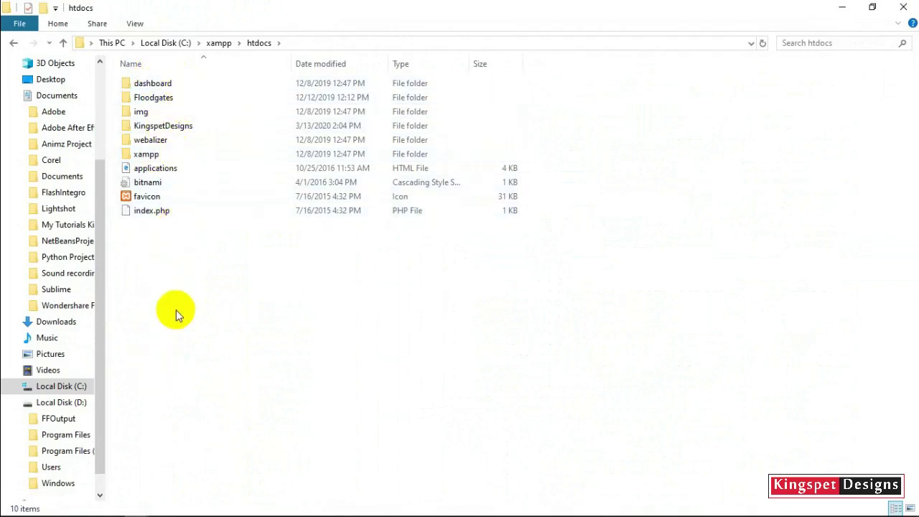
click(178, 124)
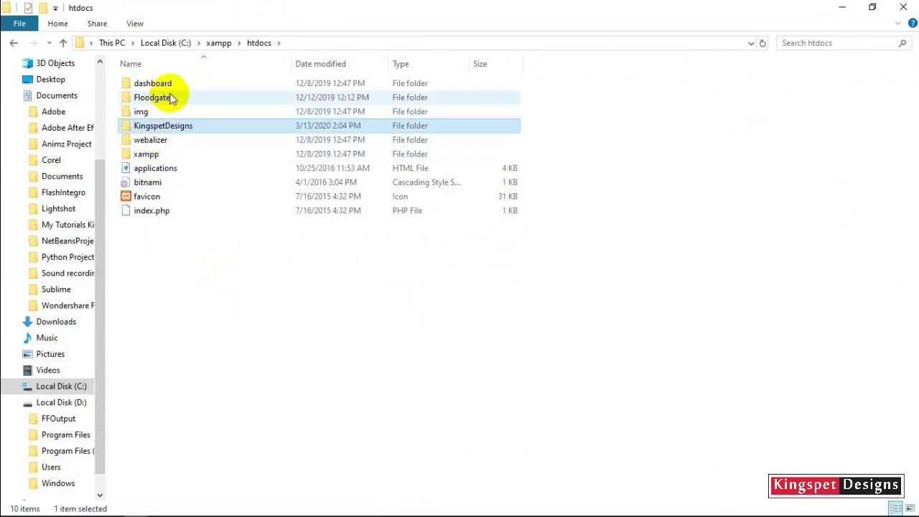
click(171, 97)
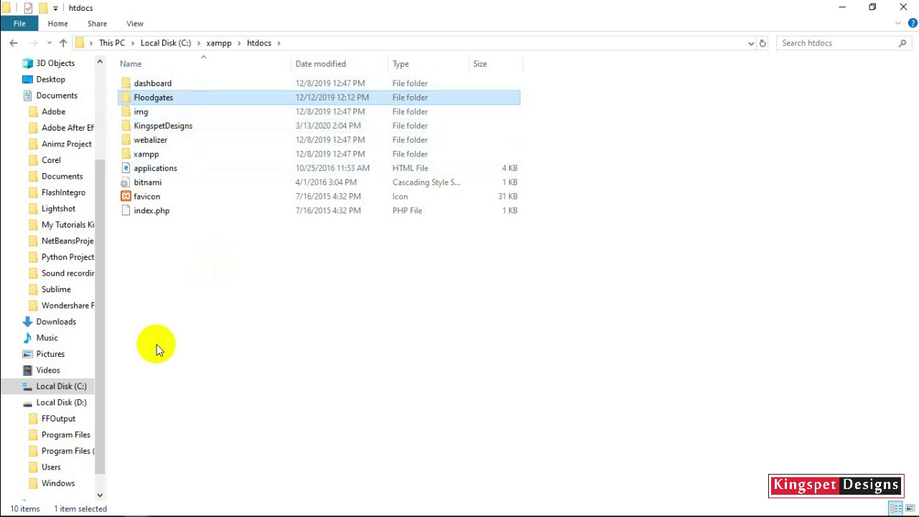
Peek inside KingspetDesigns, then return to htdocs ready to add a folder.
right_click(166, 252)
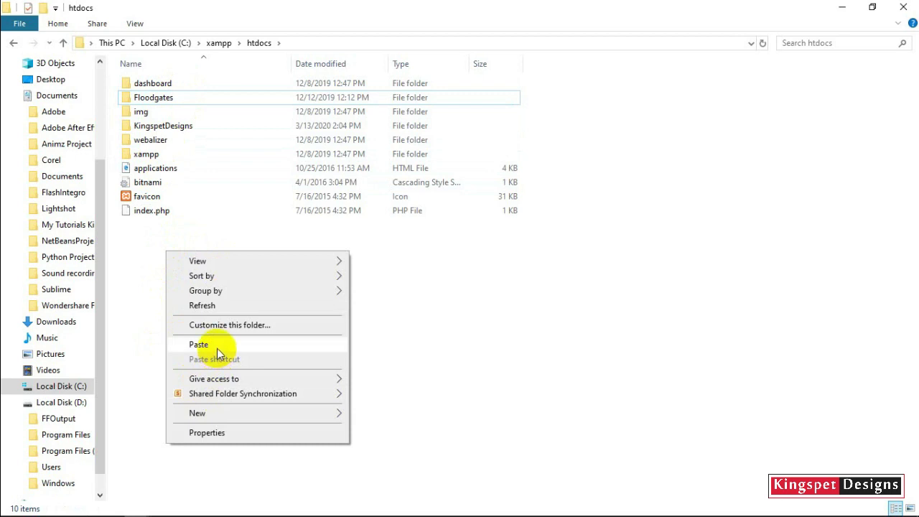
click(392, 358)
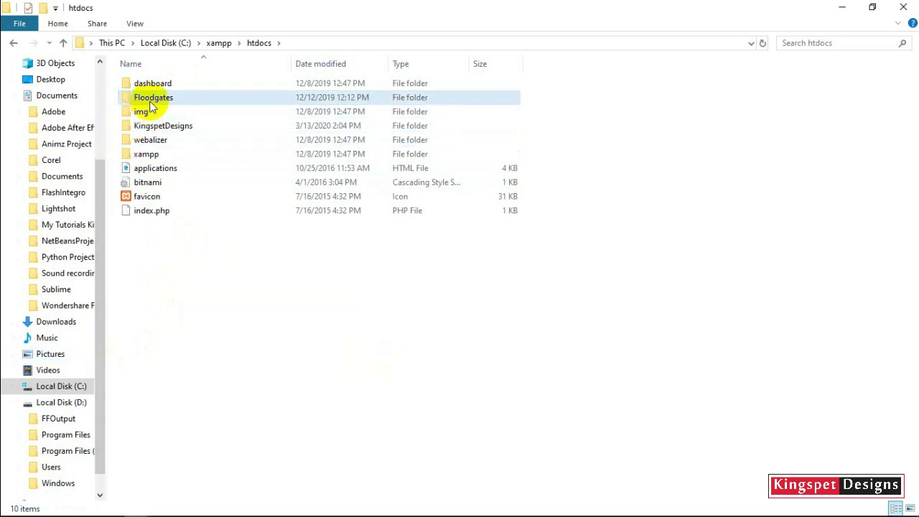
click(156, 128)
double_click(155, 127)
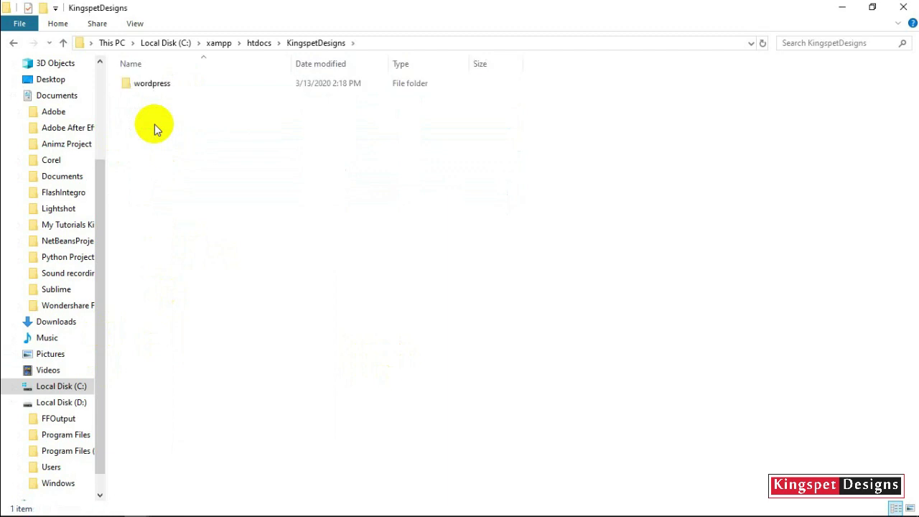
key(BackSpace)
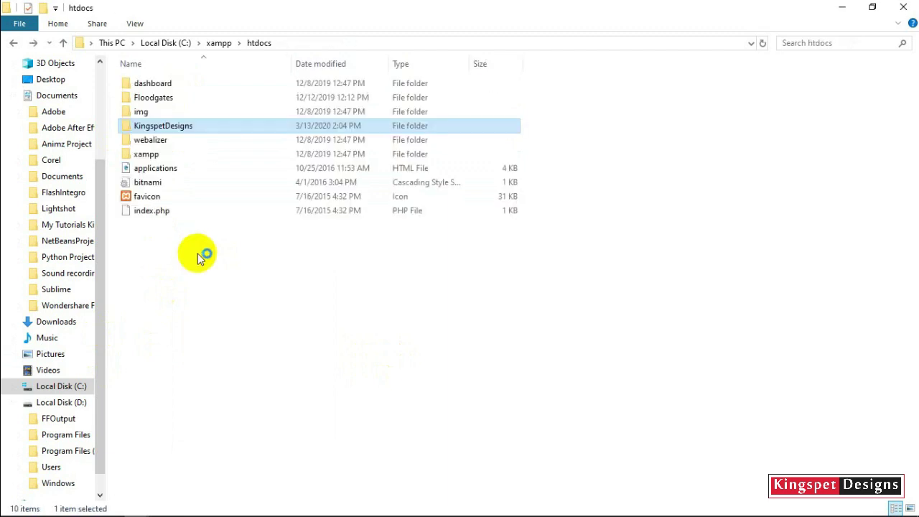
right_click(200, 303)
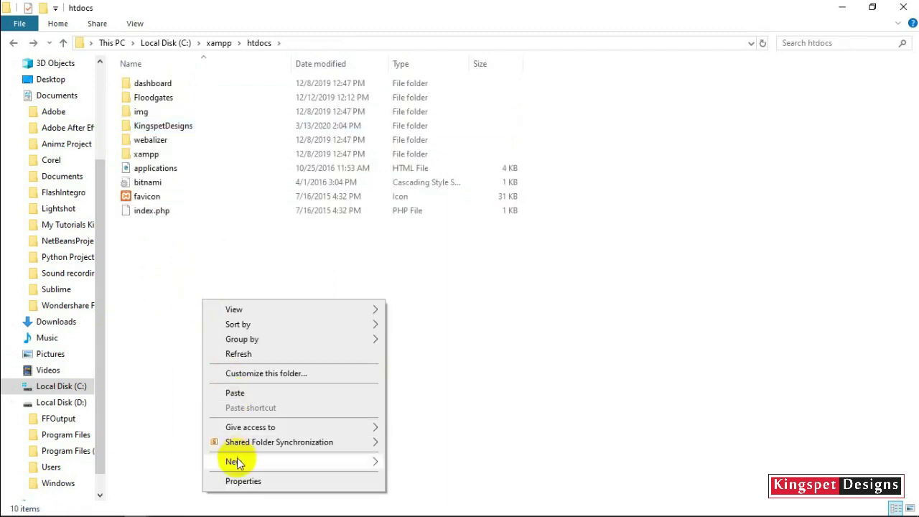
Add a new folder named KingsTech to xampp\htdocs and open the empty folder.
mouse_move(230, 462)
click(435, 293)
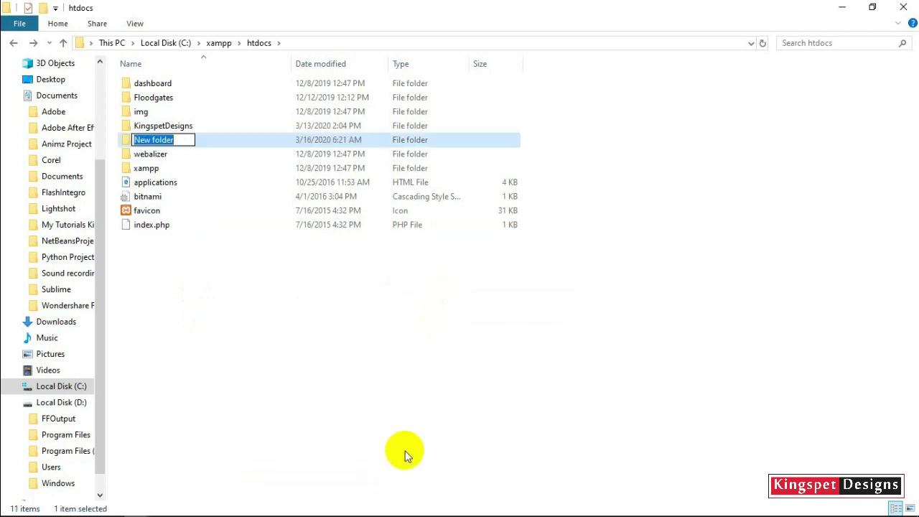
text(Kingspet)
key(BackSpace)
key(BackSpace)
key(BackSpace)
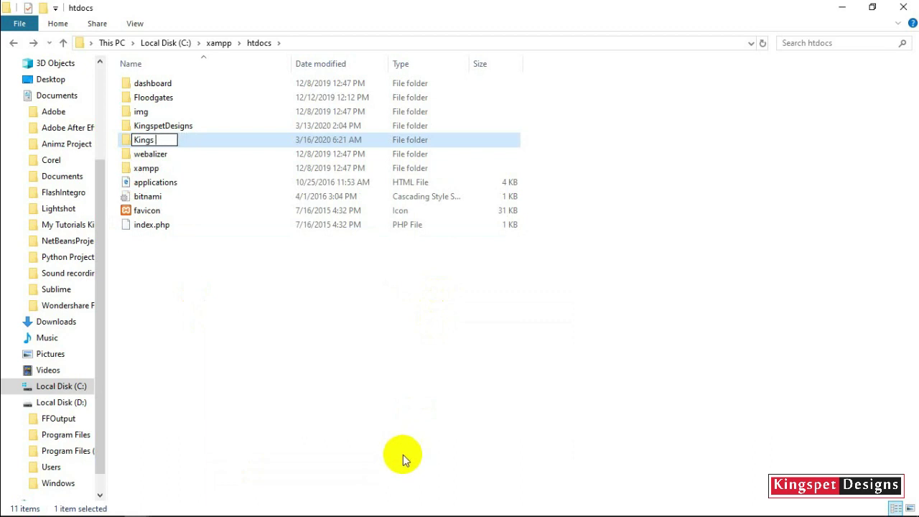
key(BackSpace)
text(d)
key(BackSpace)
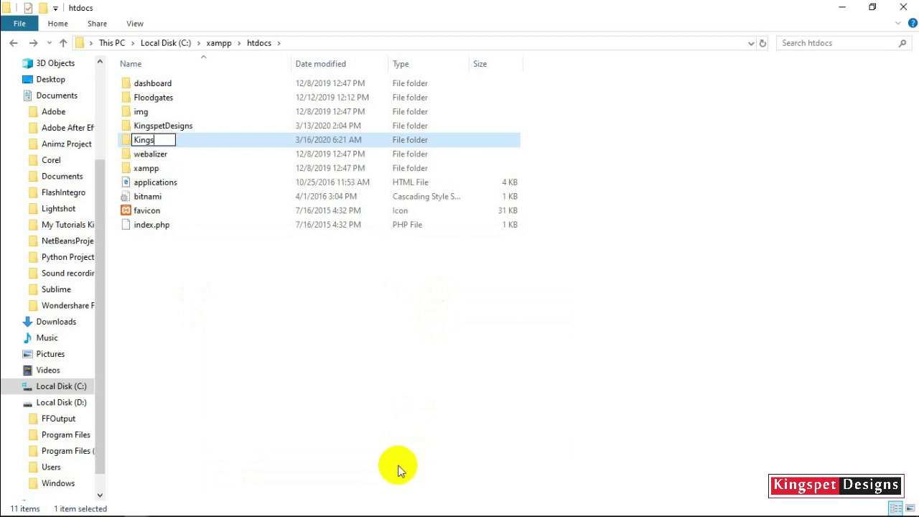
text(Tech)
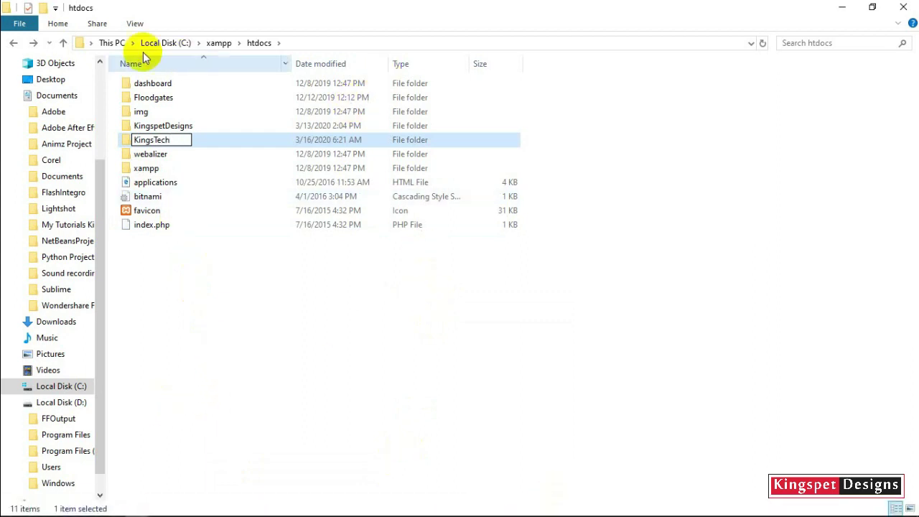
click(185, 254)
click(192, 143)
double_click(193, 144)
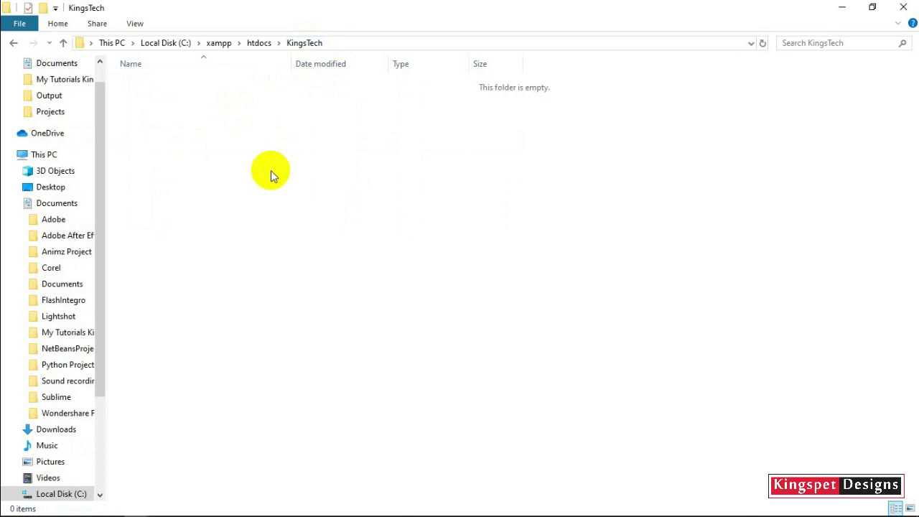
Paste the wordpress folder into KingsTech, moving it with Explorer rather than TeraCopy.
right_click(271, 172)
click(305, 265)
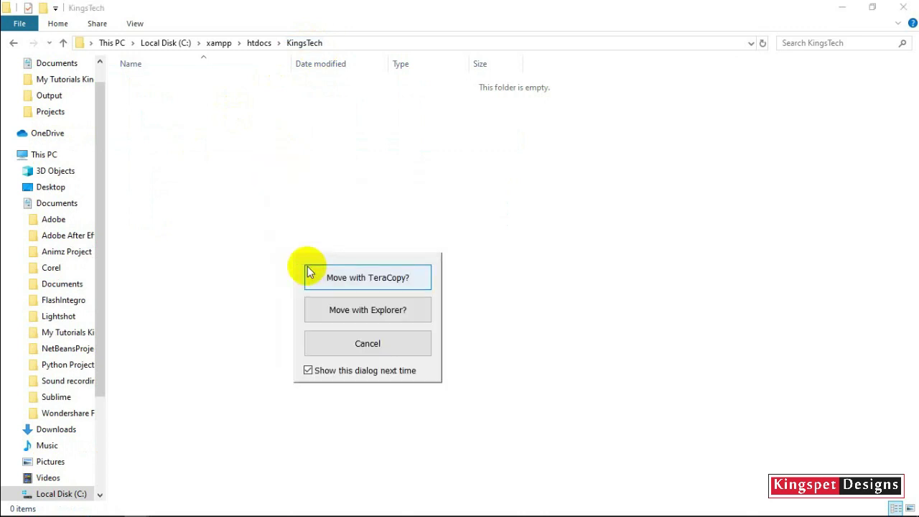
click(352, 310)
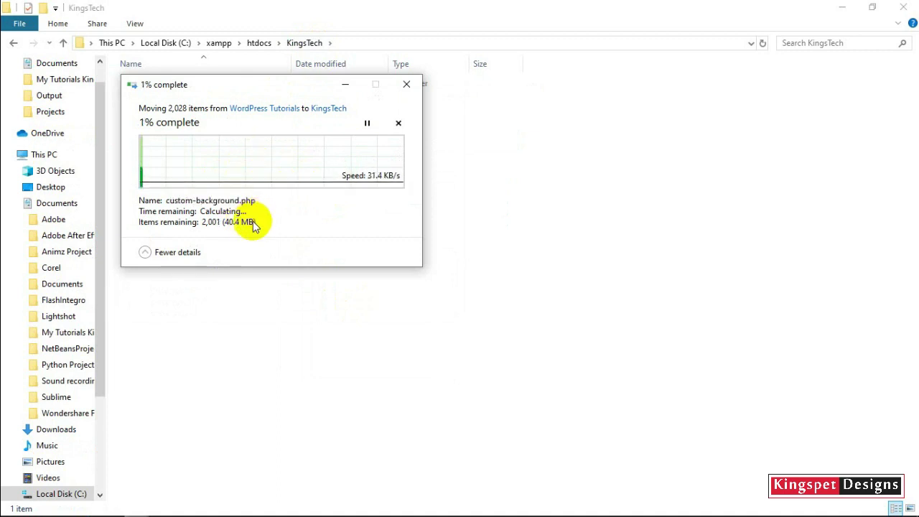
click(345, 87)
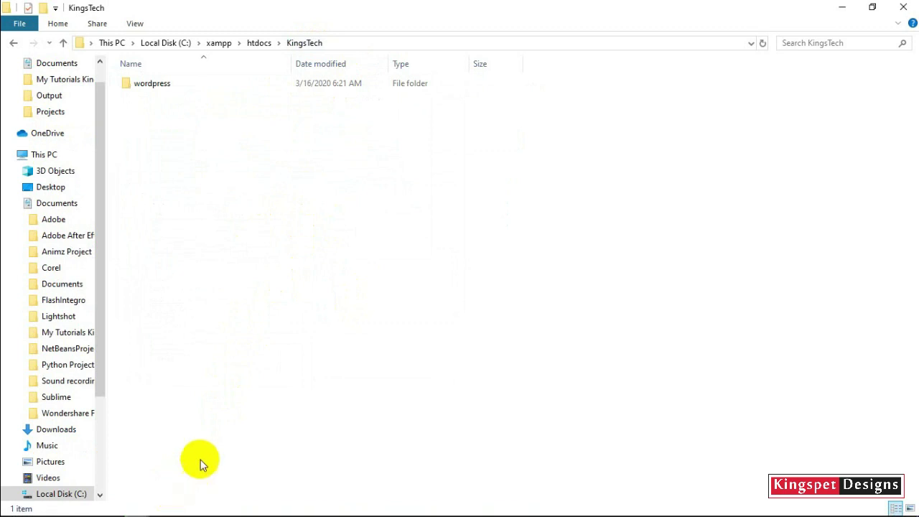
Enter Localhost in Chrome's new tab and load the Welcome to XAMPP suggestion.
mouse_move(237, 507)
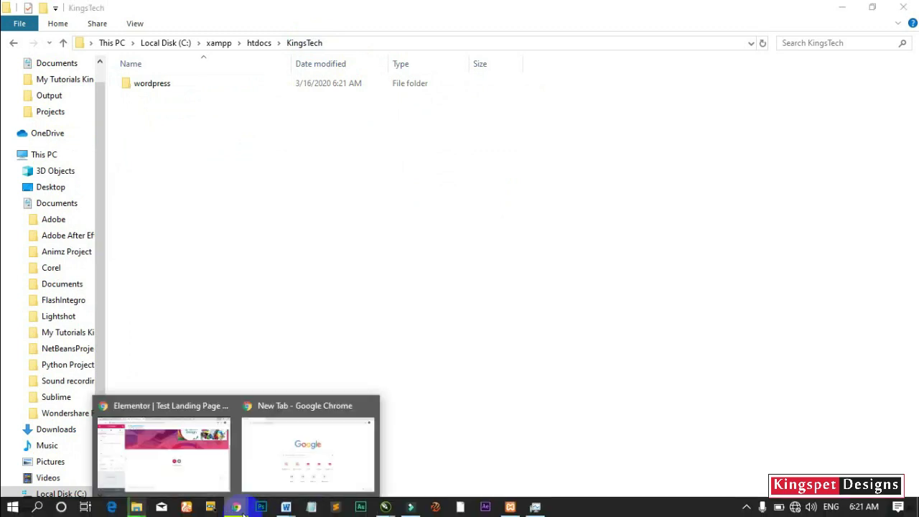
click(263, 464)
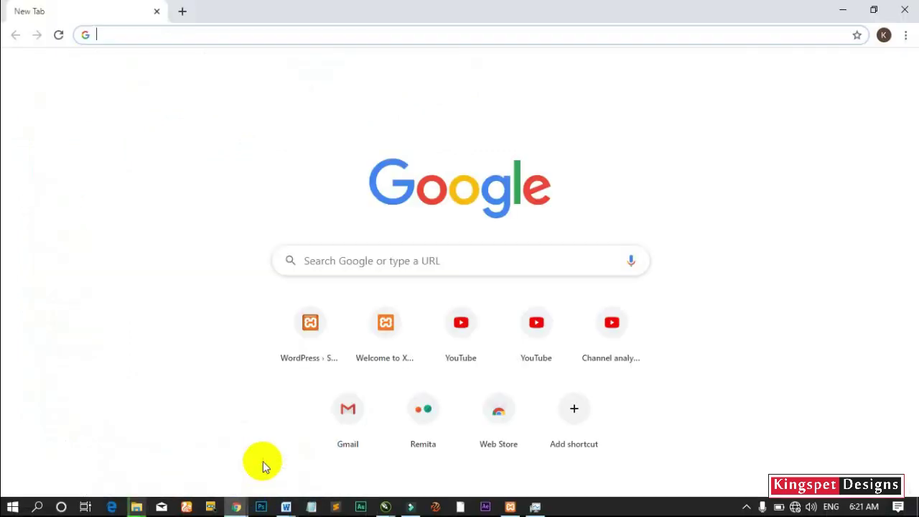
click(158, 36)
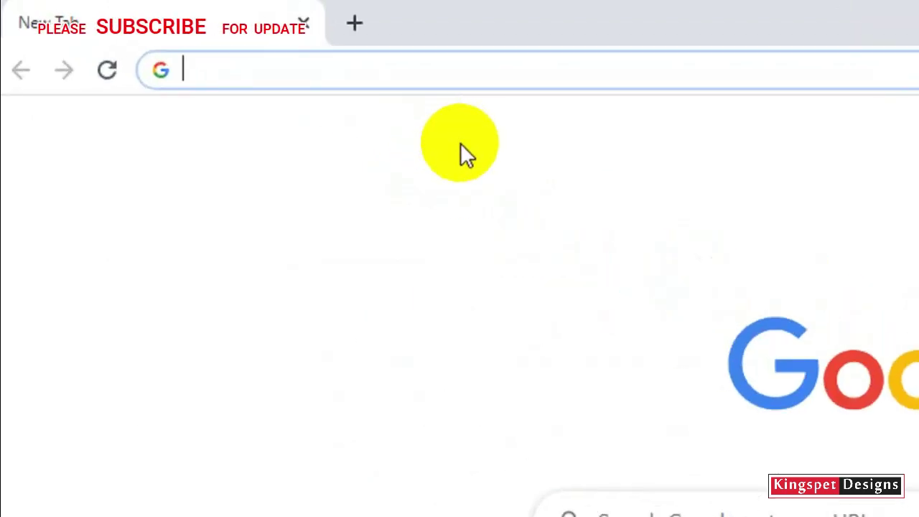
text(Lo)
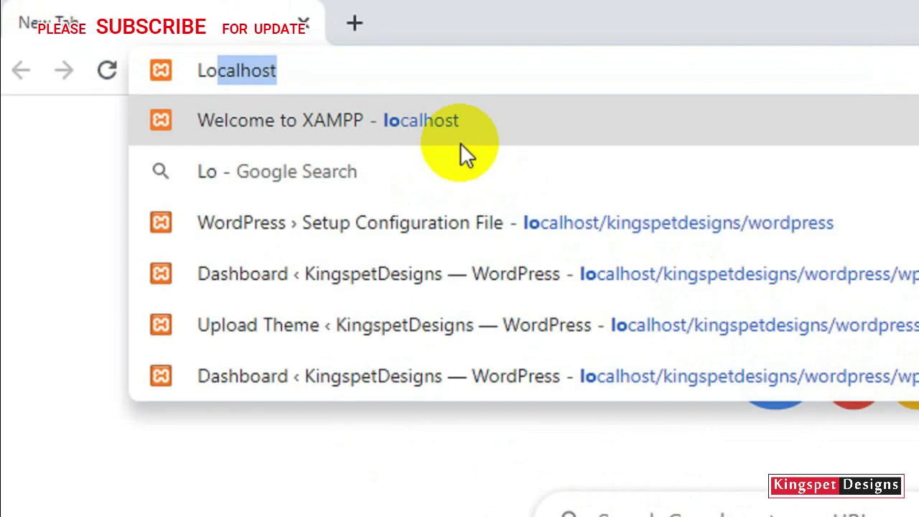
text(calhost)
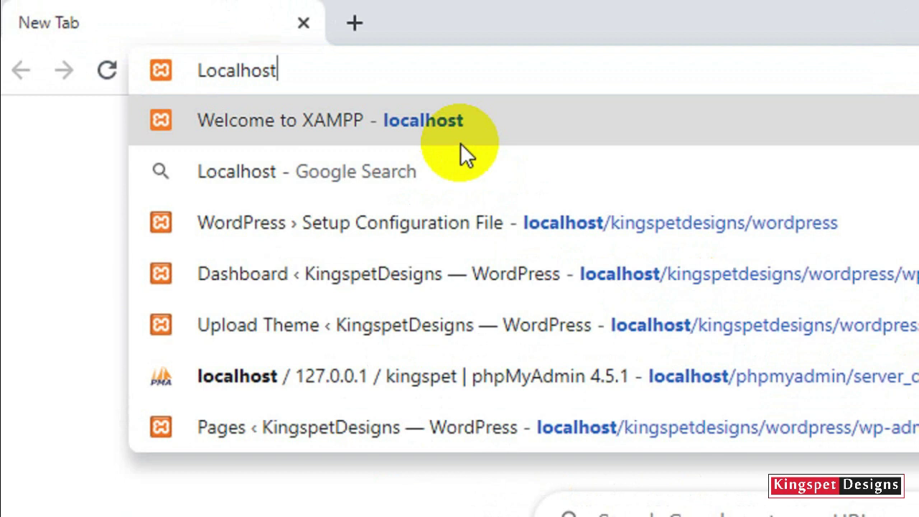
click(462, 146)
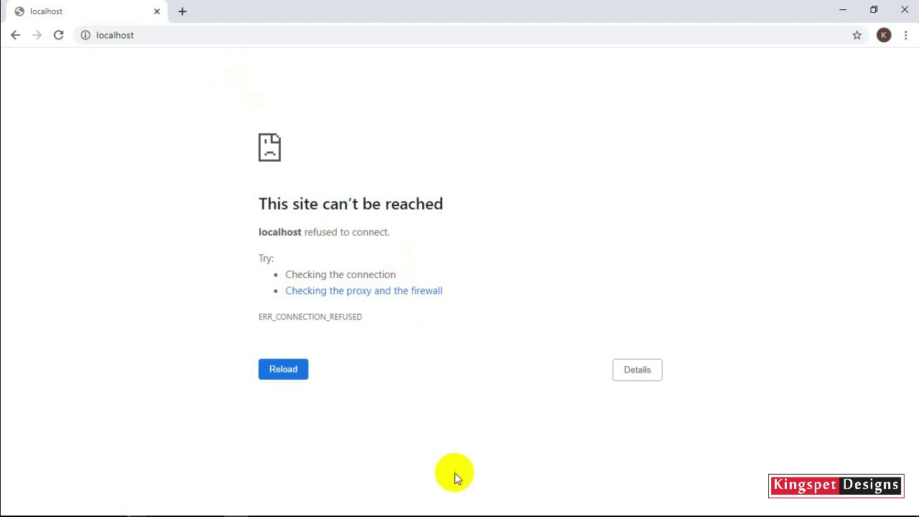
Start Apache and MySQL in XAMPP Control Panel, then return to Chrome's localhost address.
click(510, 508)
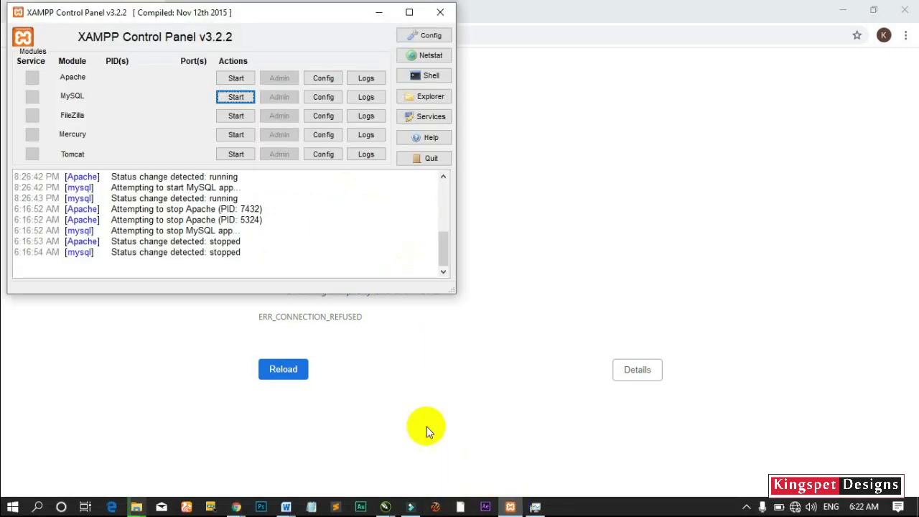
click(240, 81)
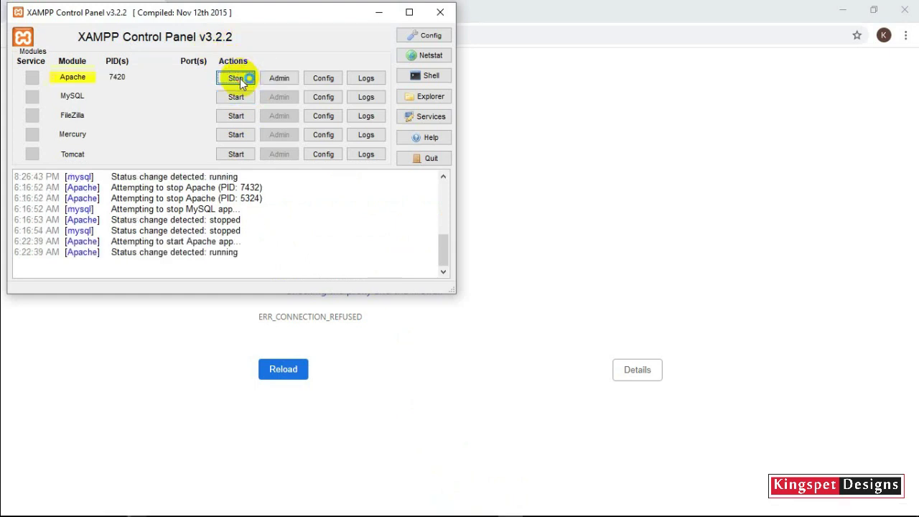
click(237, 97)
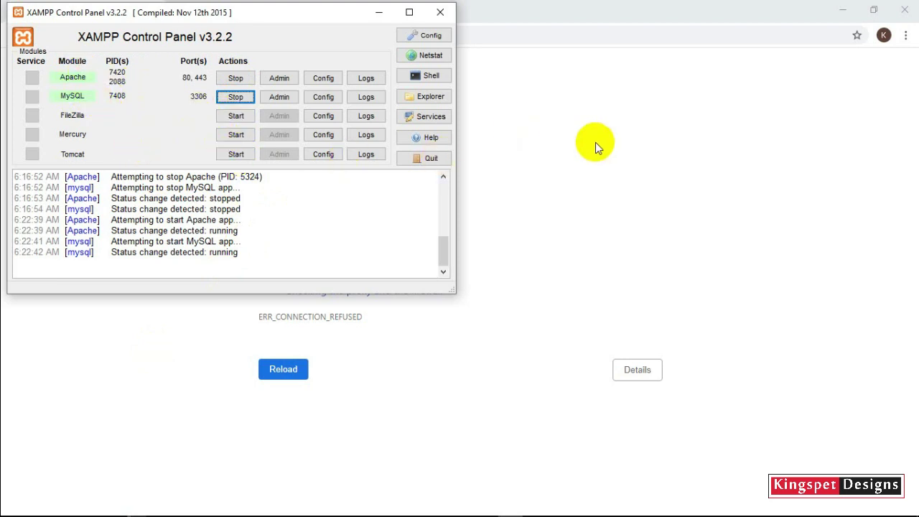
click(595, 142)
click(324, 40)
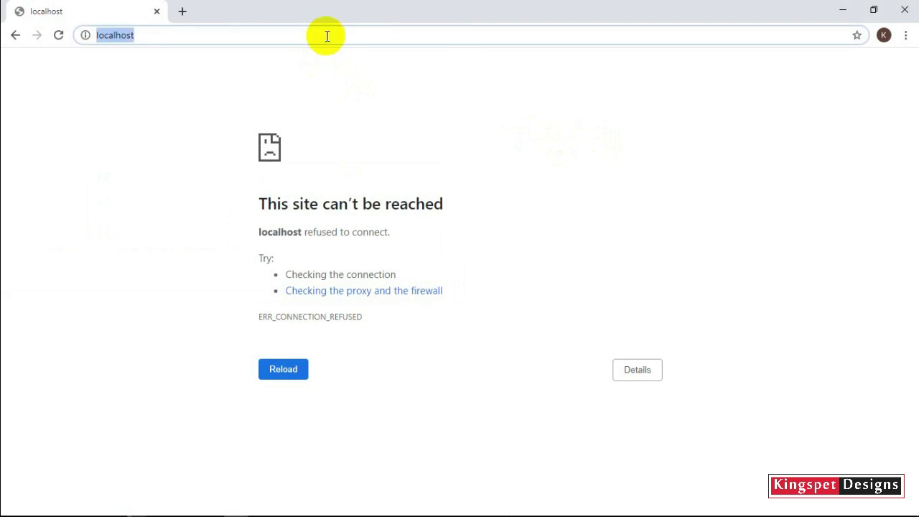
Reload localhost to reach the XAMPP dashboard and open phpMyAdmin.
click(326, 35)
key(Return)
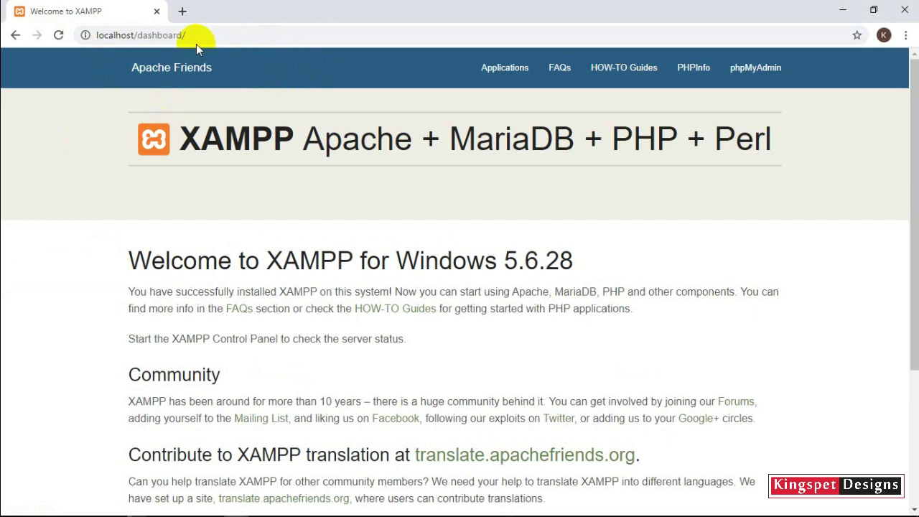
click(761, 83)
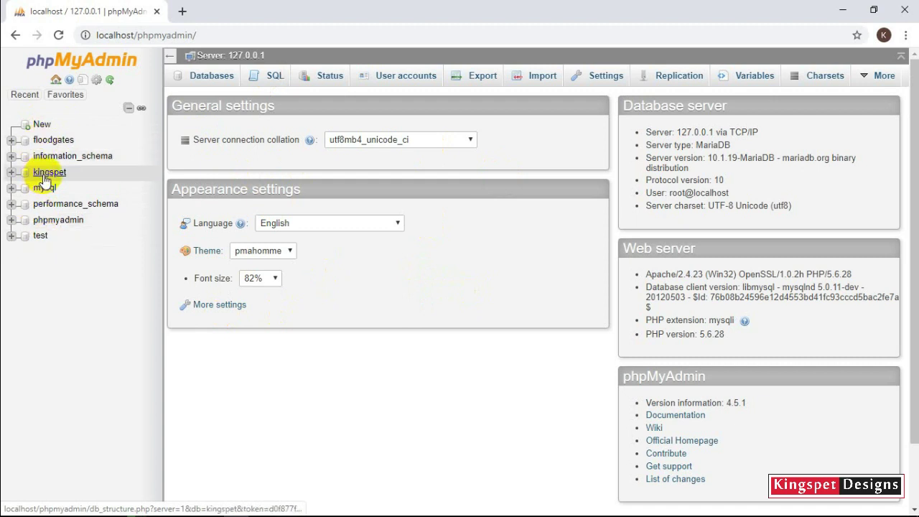
Create a database named kingstech using New in phpMyAdmin's left tree.
click(42, 125)
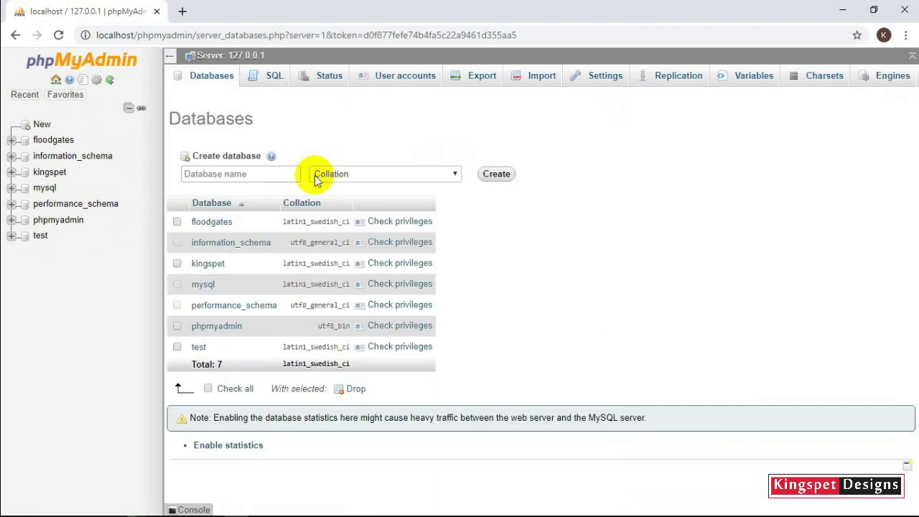
click(274, 180)
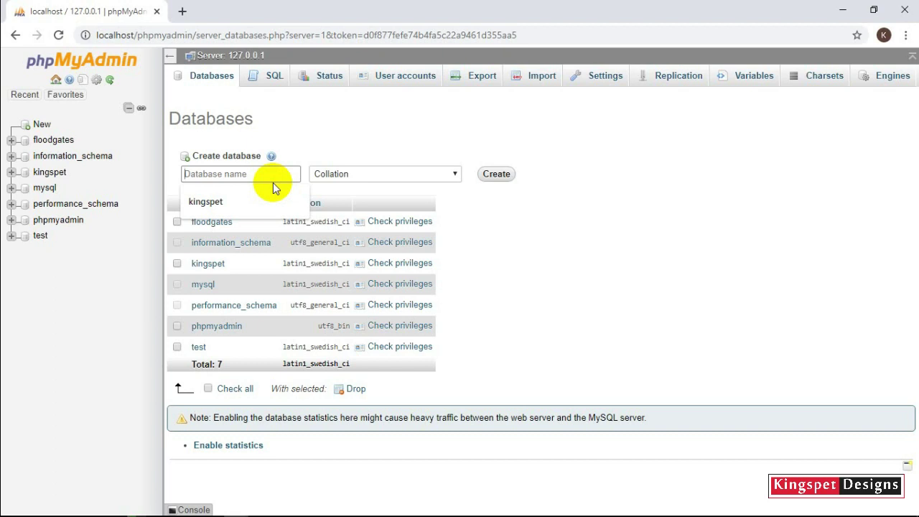
text(kinsgpe)
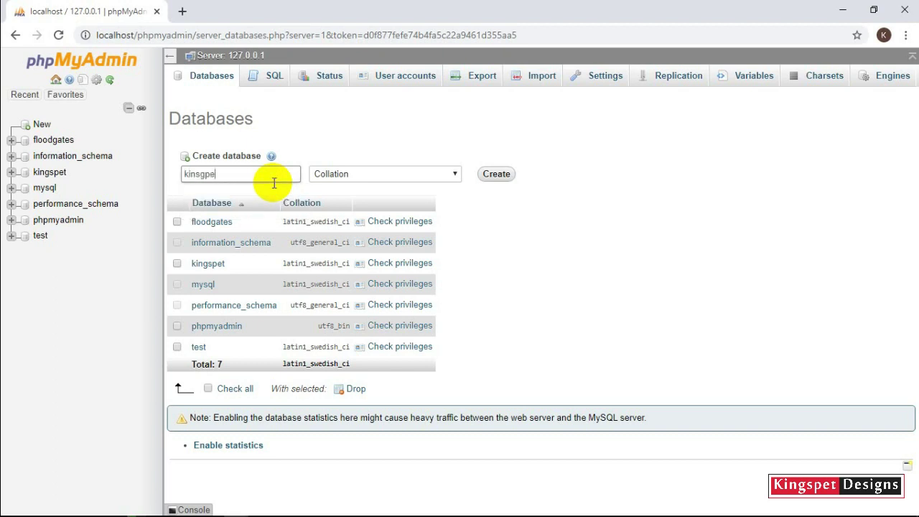
key(BackSpace)
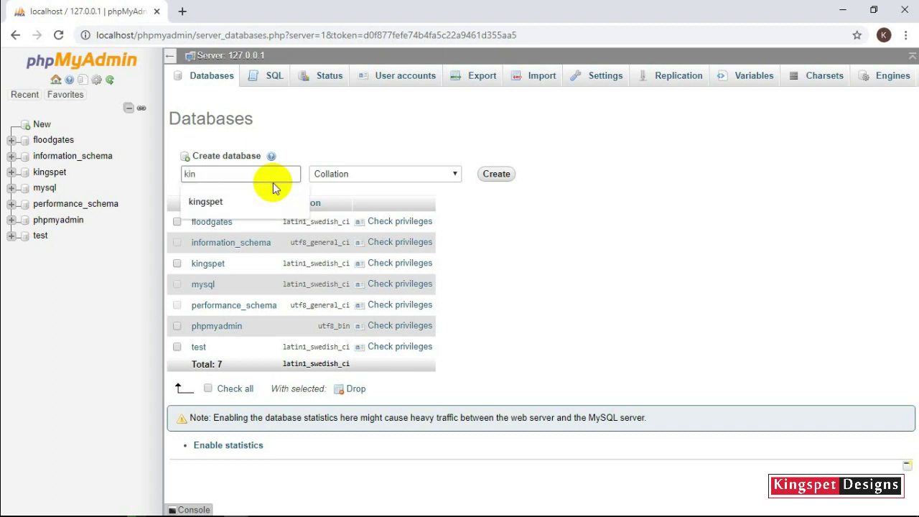
text(gsTe)
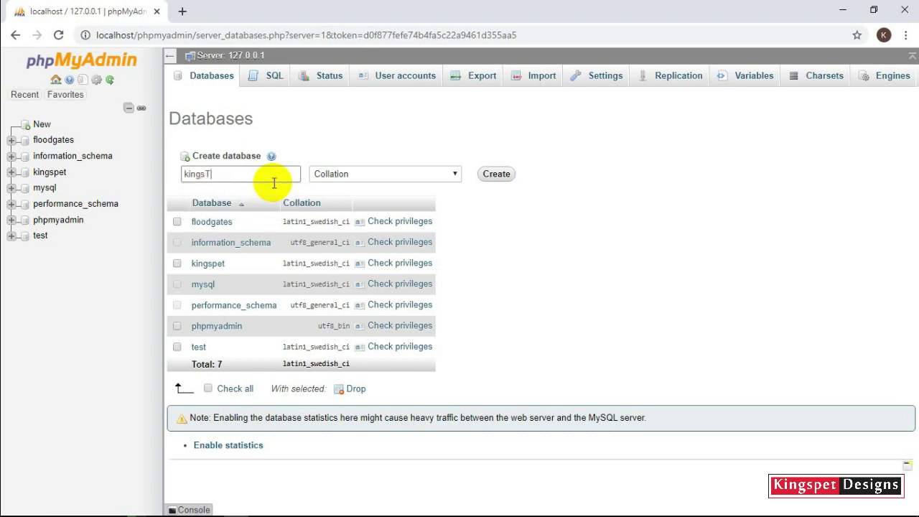
key(BackSpace)
key(BackSpace)
text(tech)
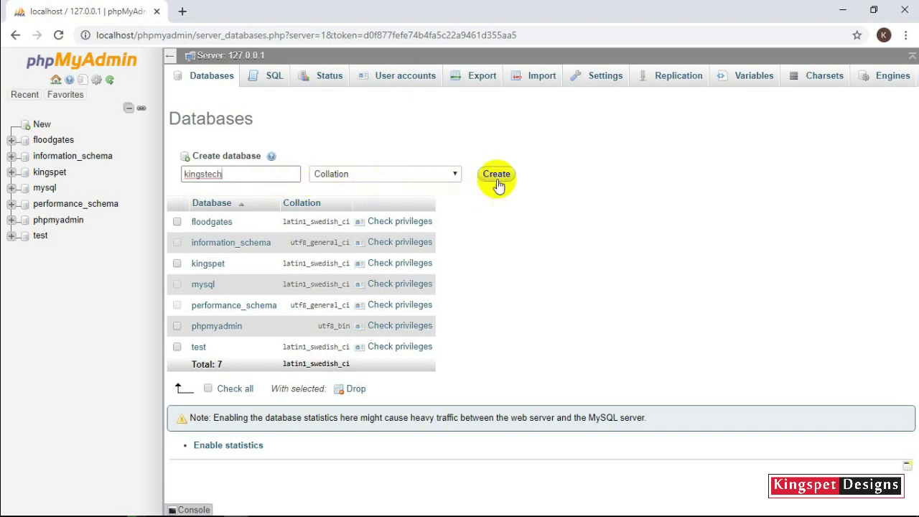
click(498, 180)
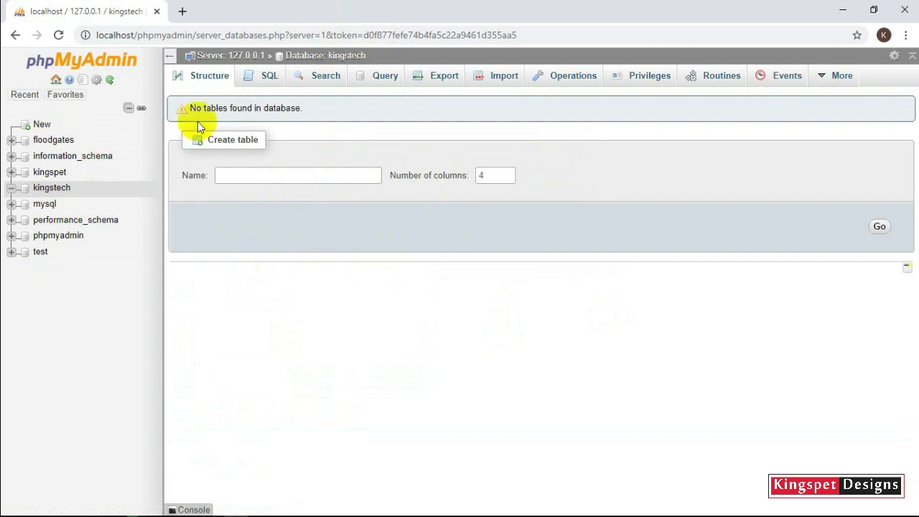
click(183, 12)
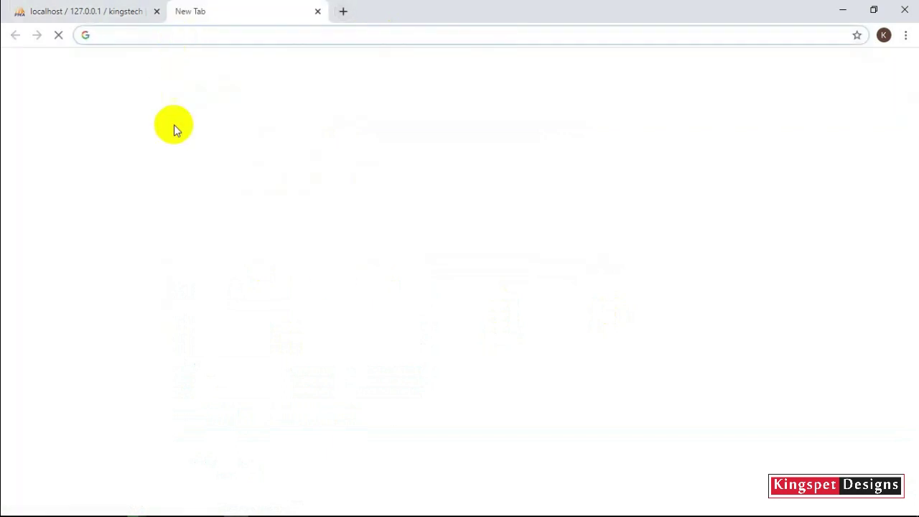
Check the folder move's progress, then load localhost/kingstech/wordpress in the new tab.
mouse_move(162, 511)
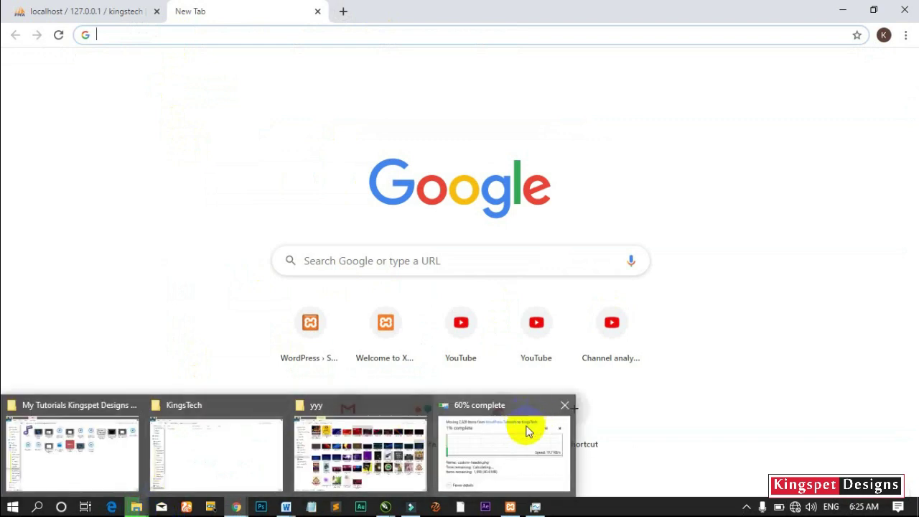
click(530, 431)
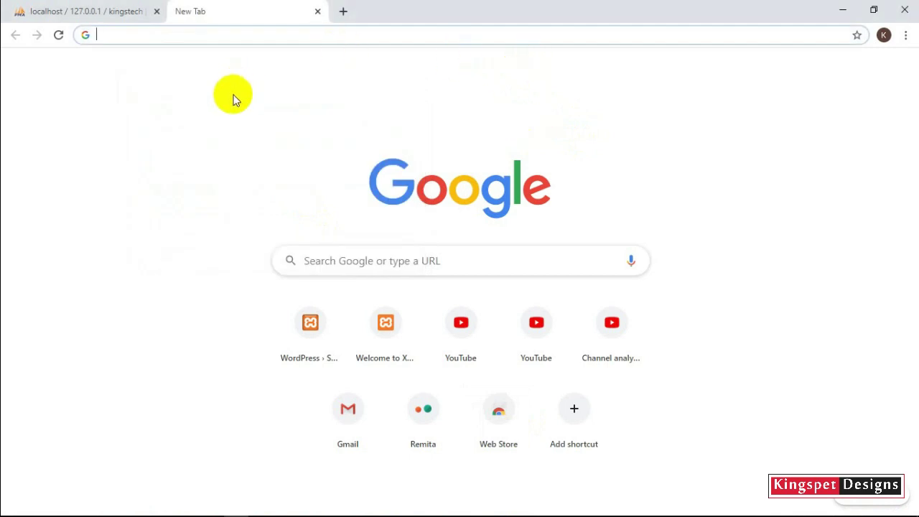
text(l)
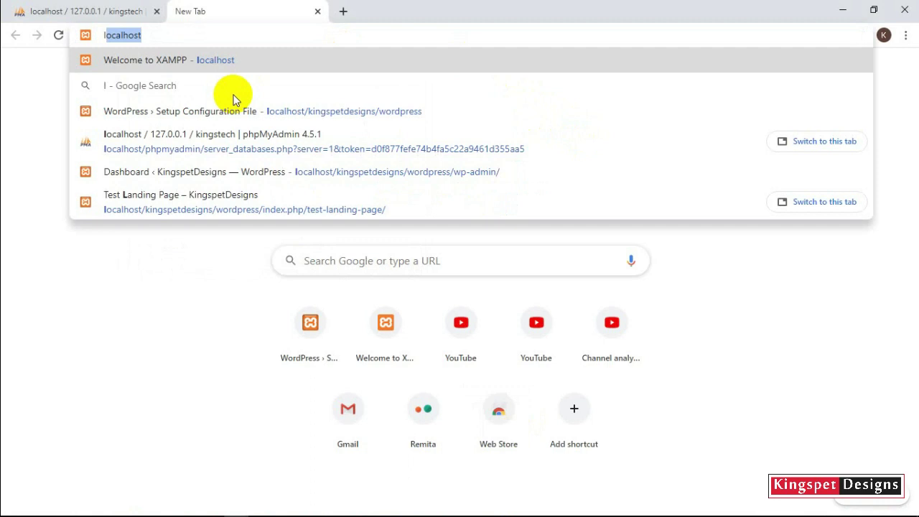
key(Right)
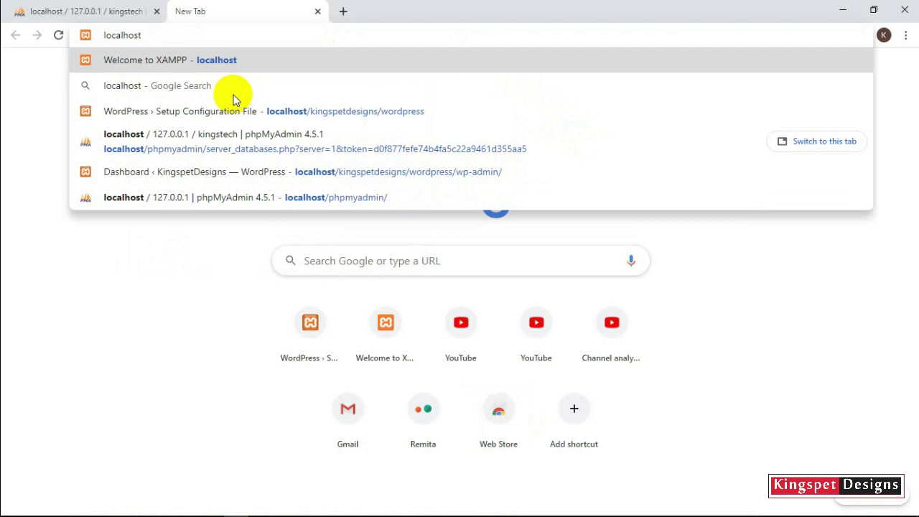
text(/)
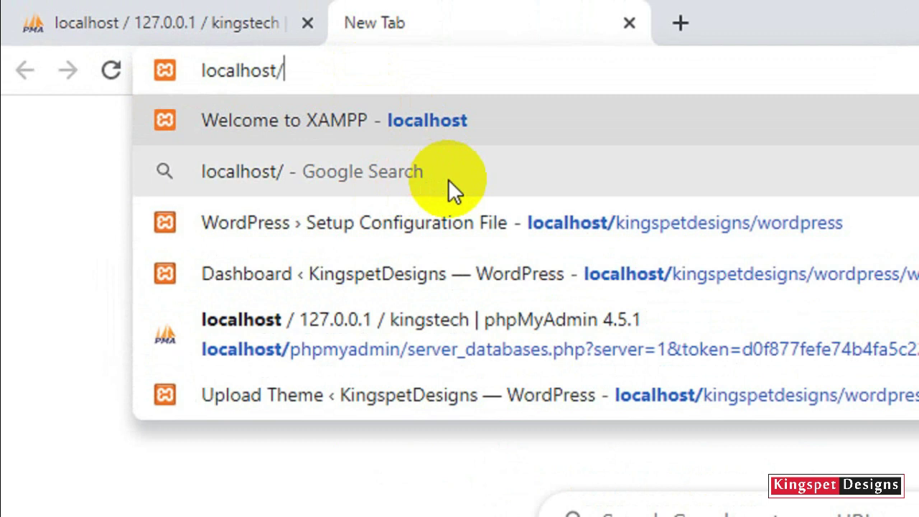
text(ki)
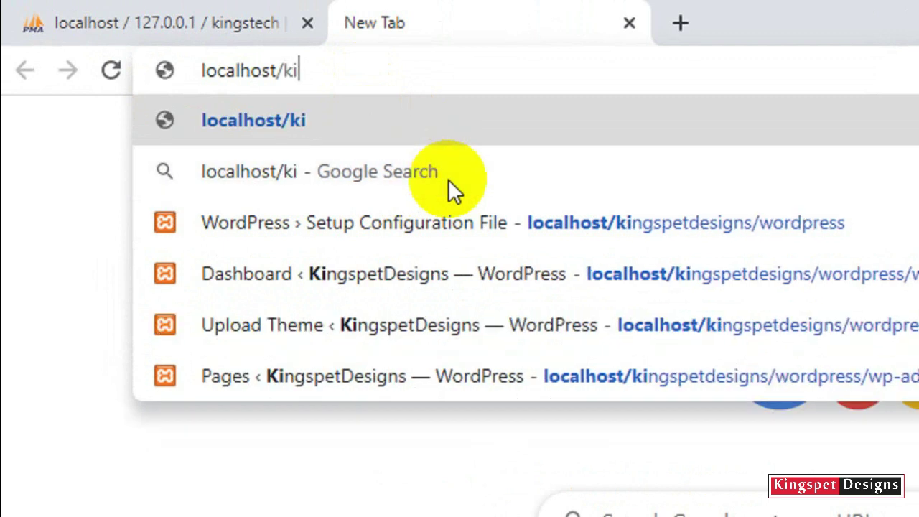
text(ngs)
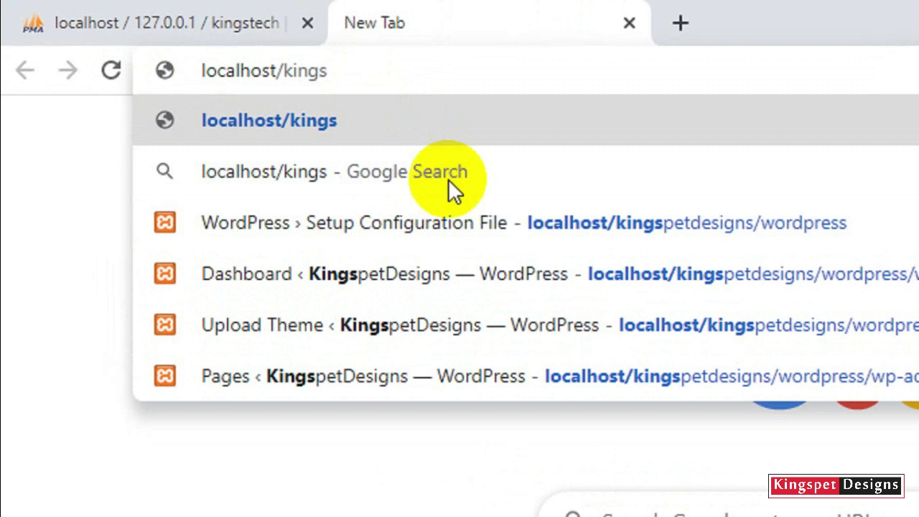
text(tecj)
key(BackSpace)
text(h)
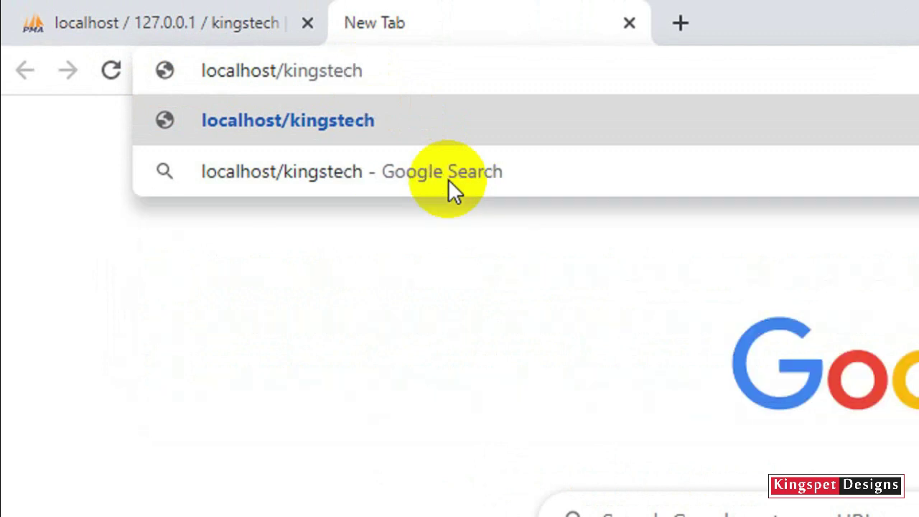
text(/wor)
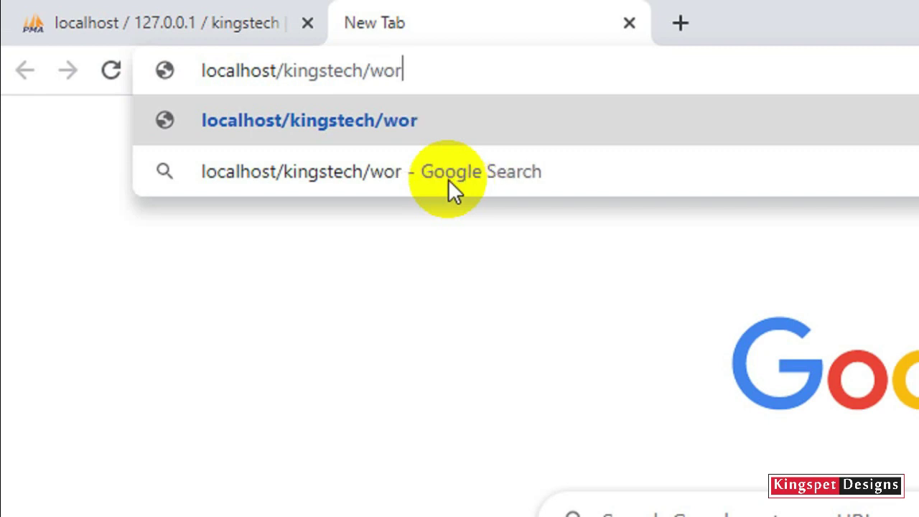
text(dpr)
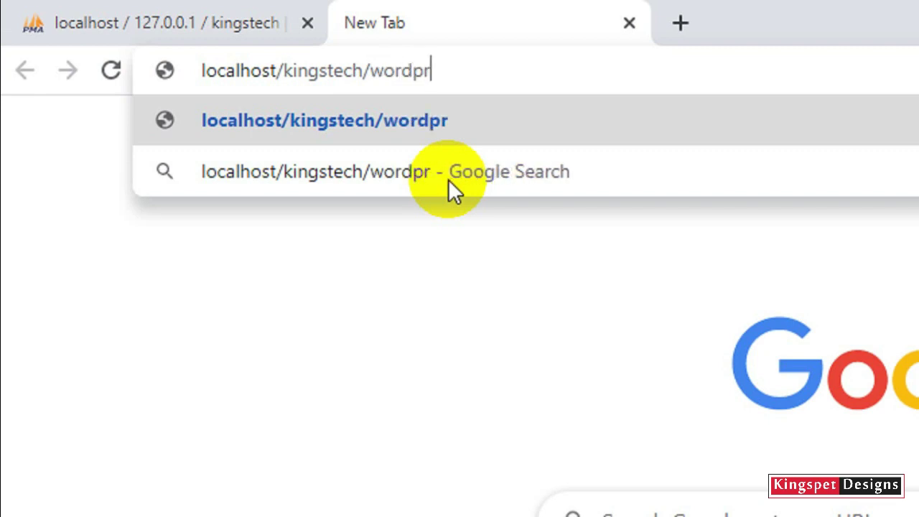
text(ess)
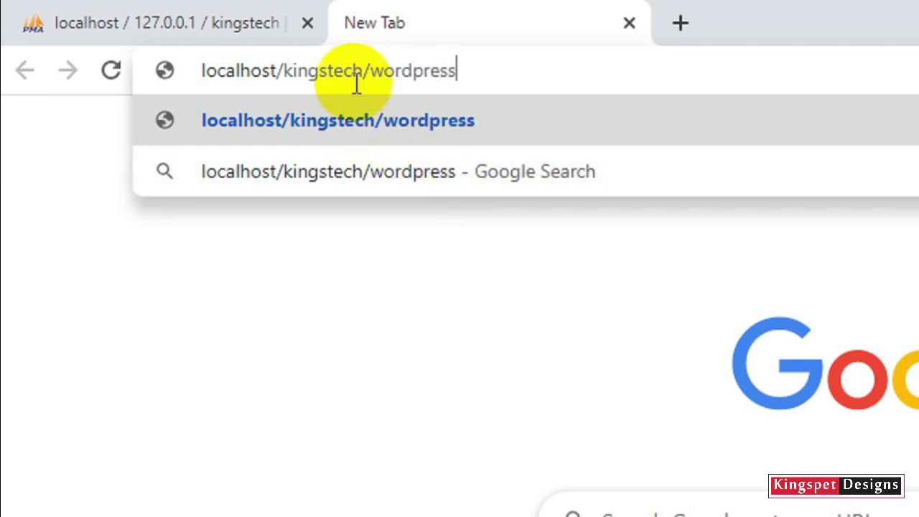
drag(365, 70, 285, 70)
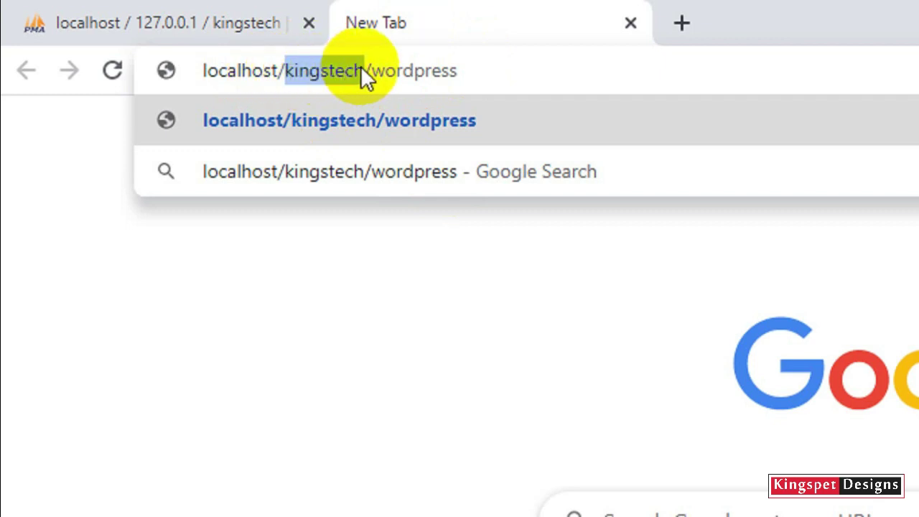
click(473, 66)
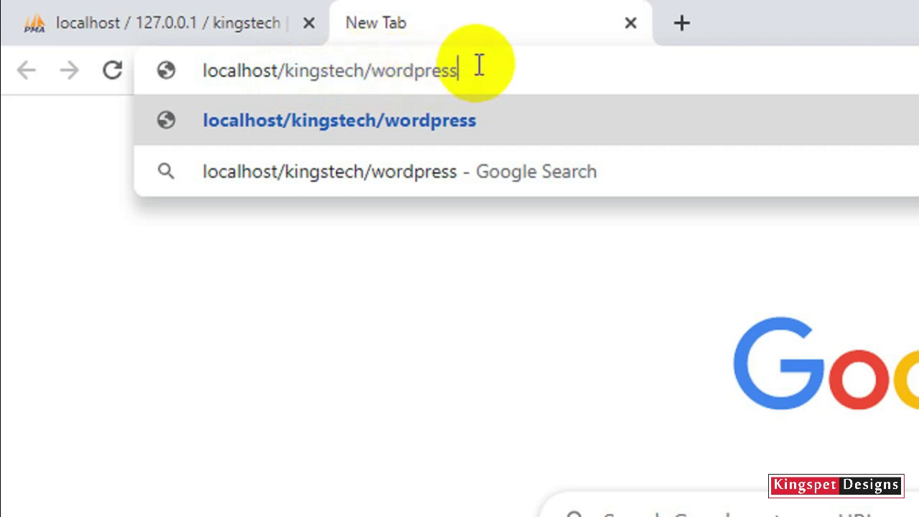
key(Return)
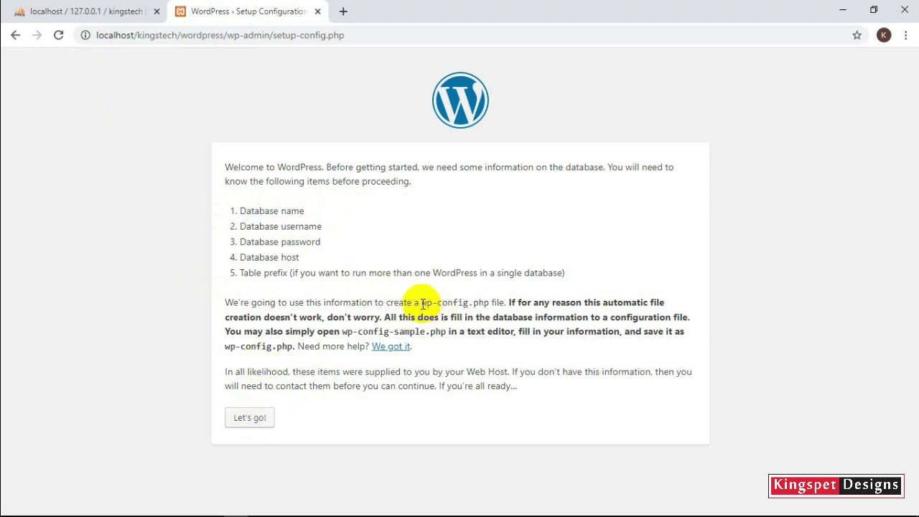
Read the wp-config.php notes on the setup welcome page, then continue with Let's go!
drag(419, 302, 511, 303)
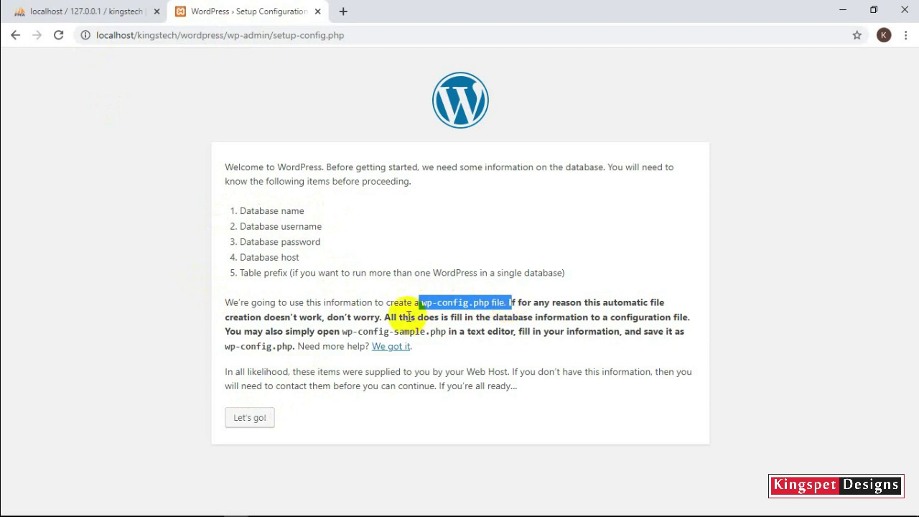
click(341, 331)
drag(340, 331, 431, 331)
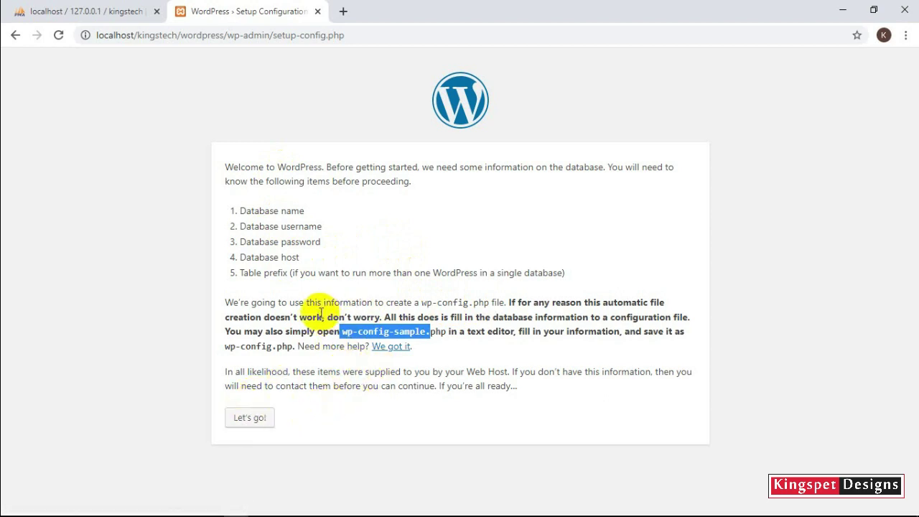
click(341, 285)
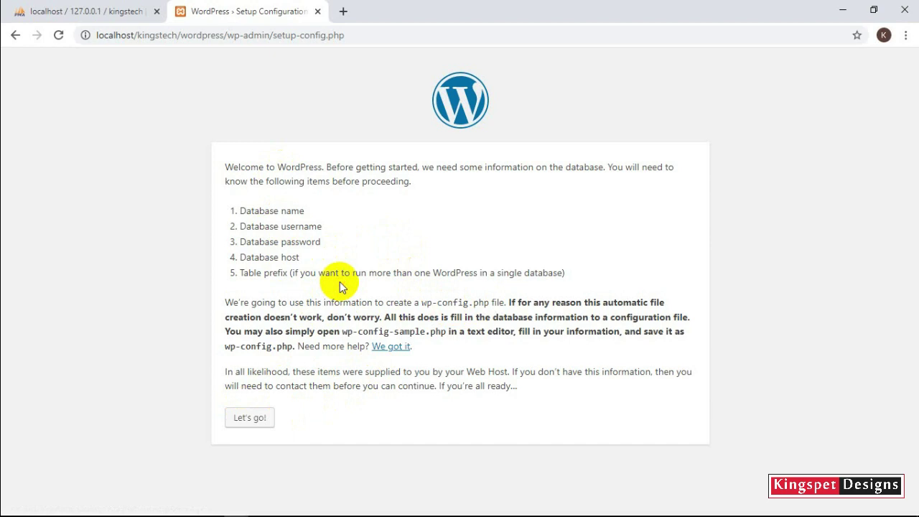
click(251, 420)
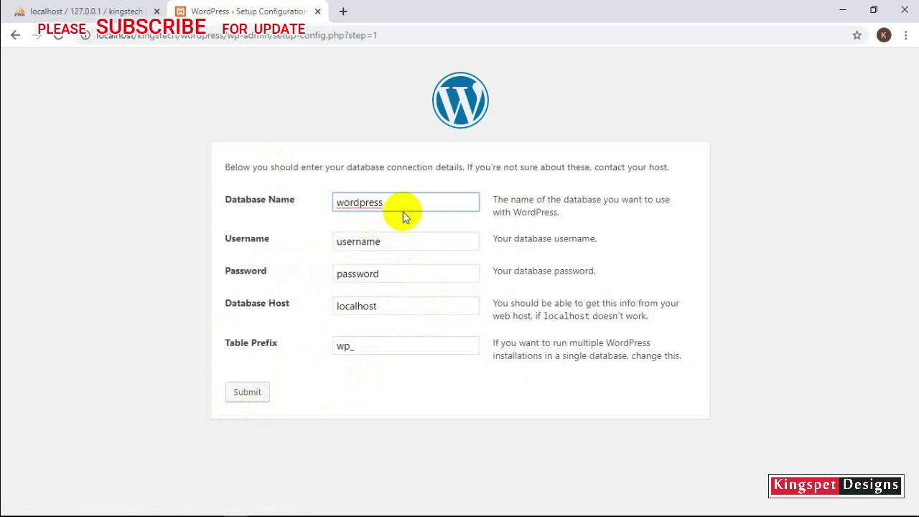
Replace the database name 'wordpress' with kingstech, checking the name in phpMyAdmin.
drag(385, 202, 334, 207)
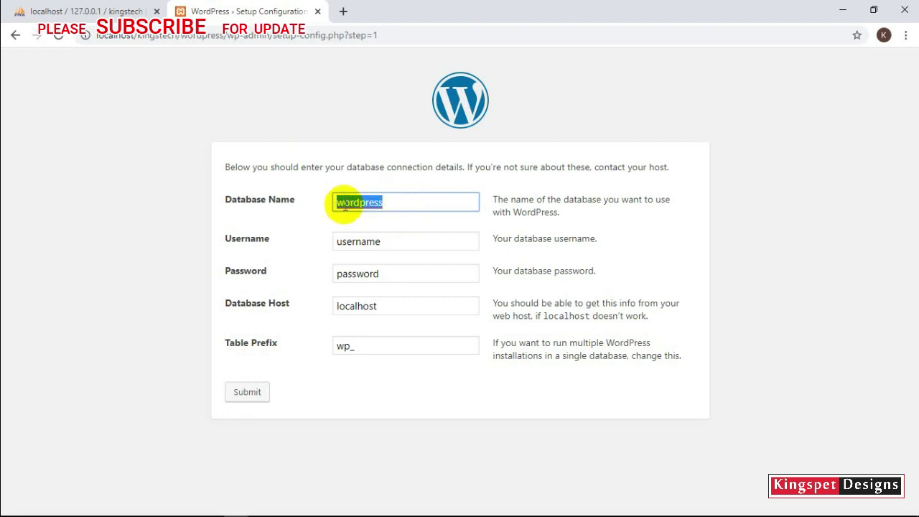
text(kin)
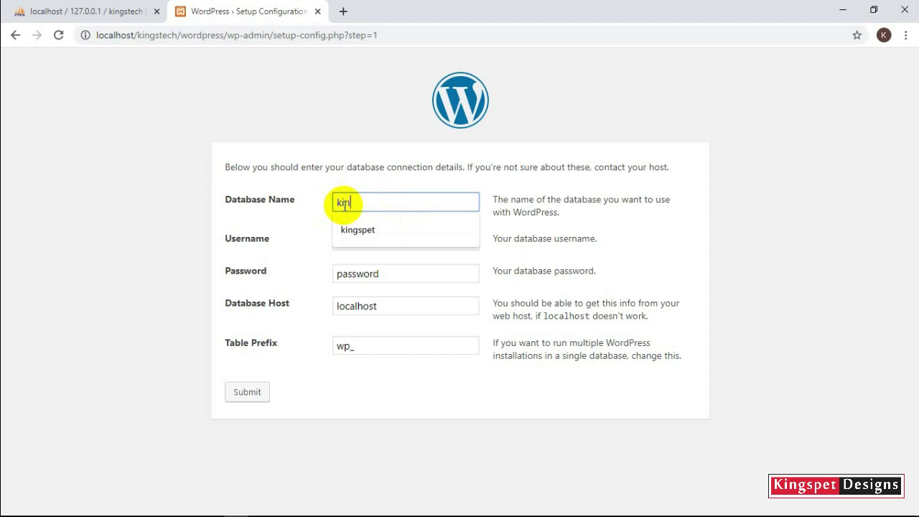
text(gstech)
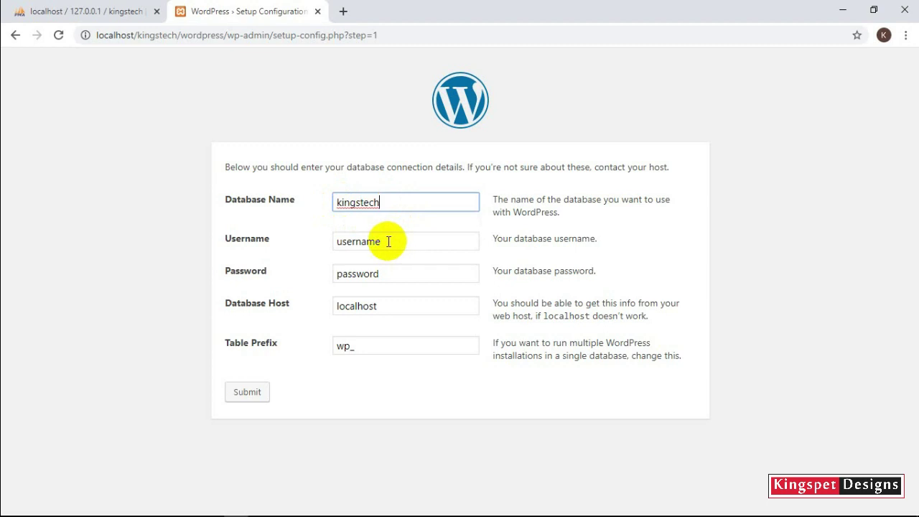
click(86, 9)
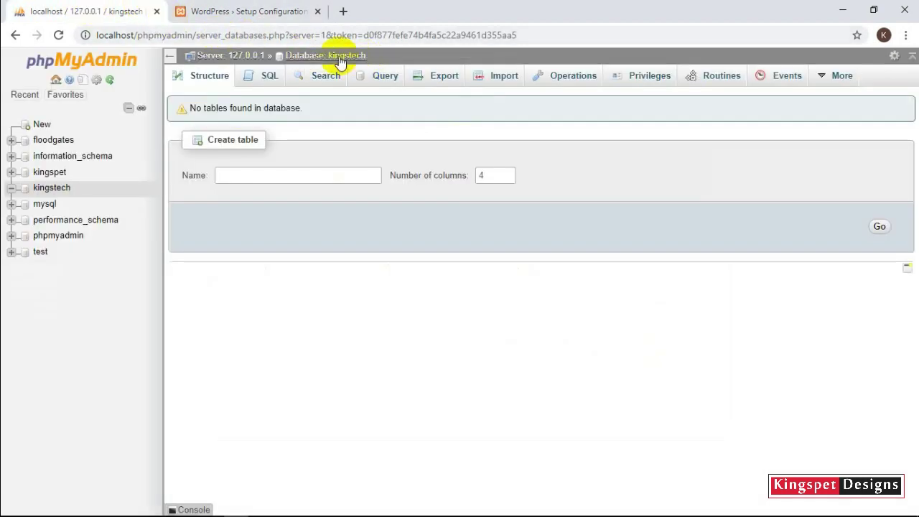
click(272, 12)
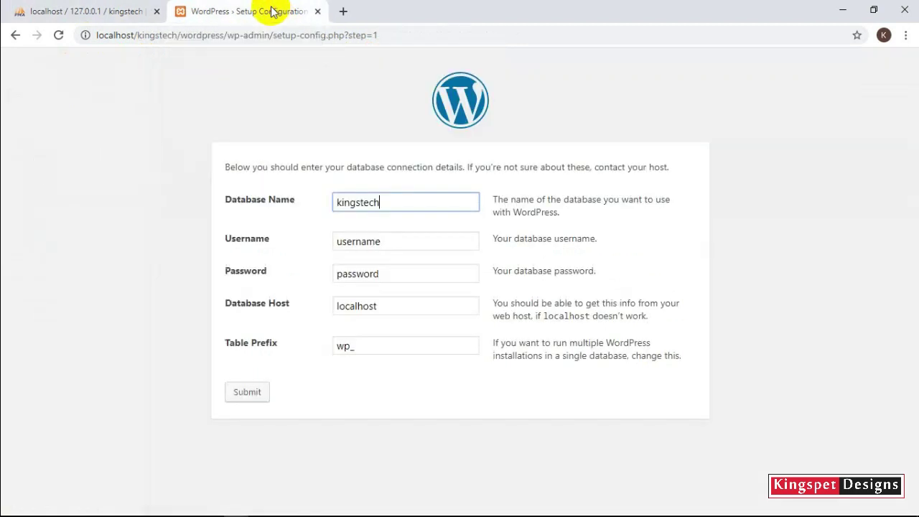
Set the database username to root, leave the password empty, and submit the details.
click(389, 244)
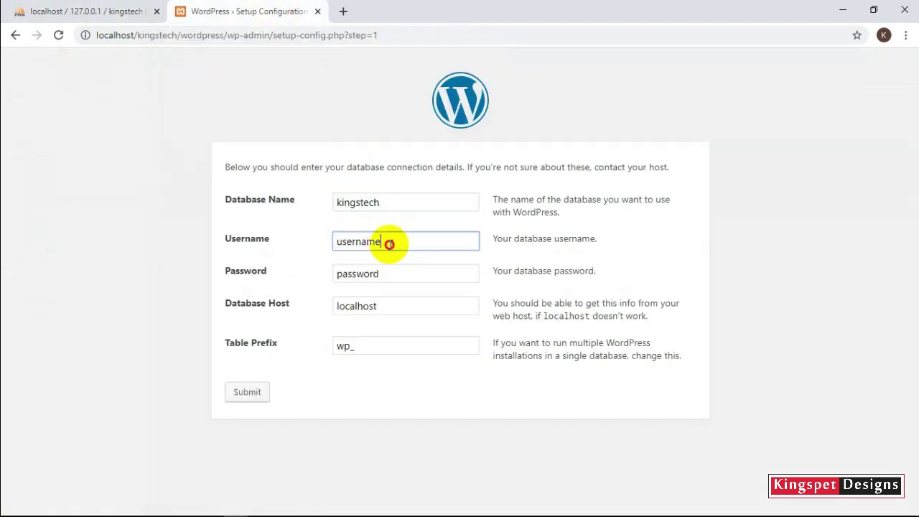
drag(390, 244, 328, 251)
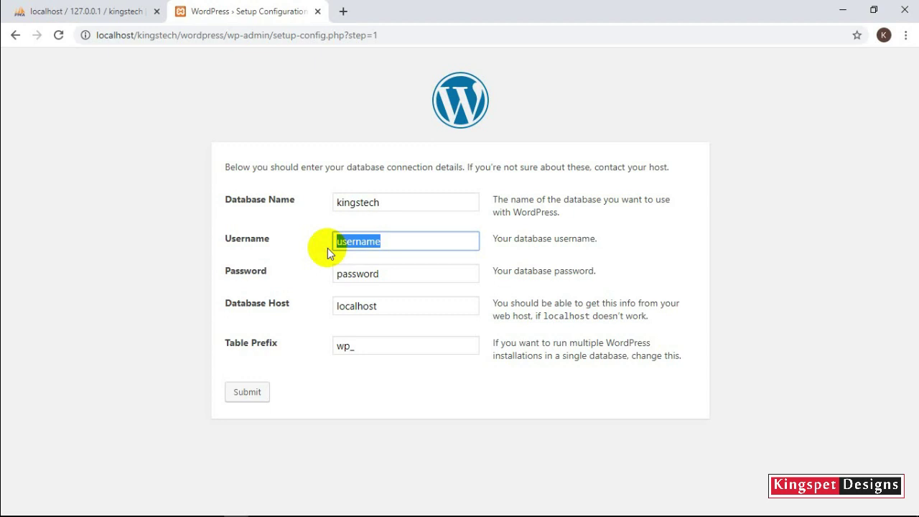
text(root)
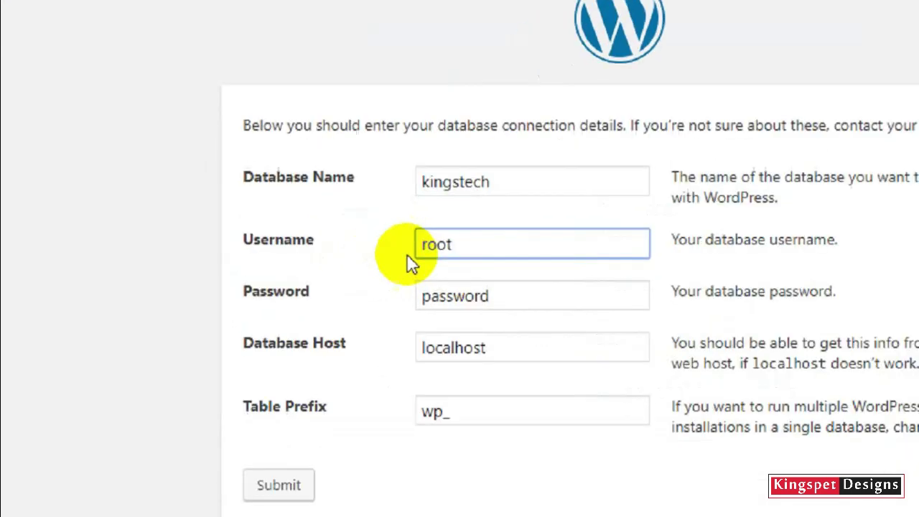
drag(574, 315, 476, 328)
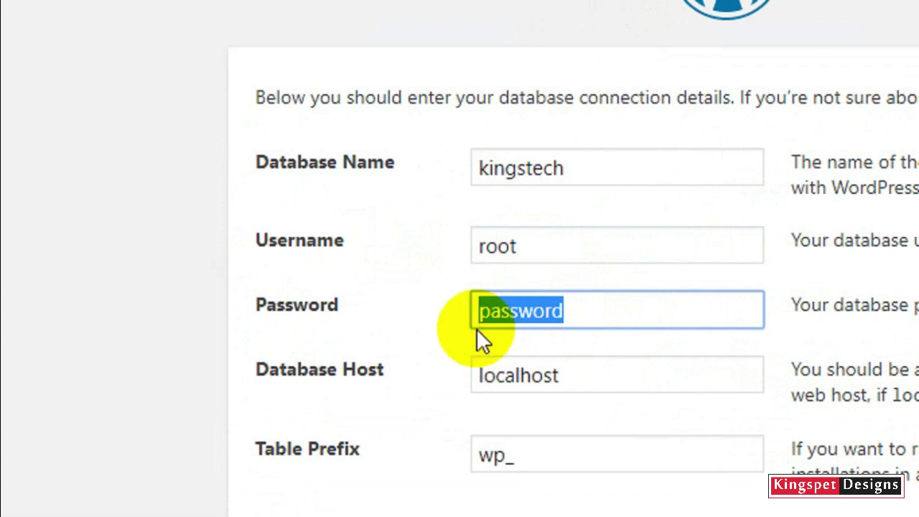
key(BackSpace)
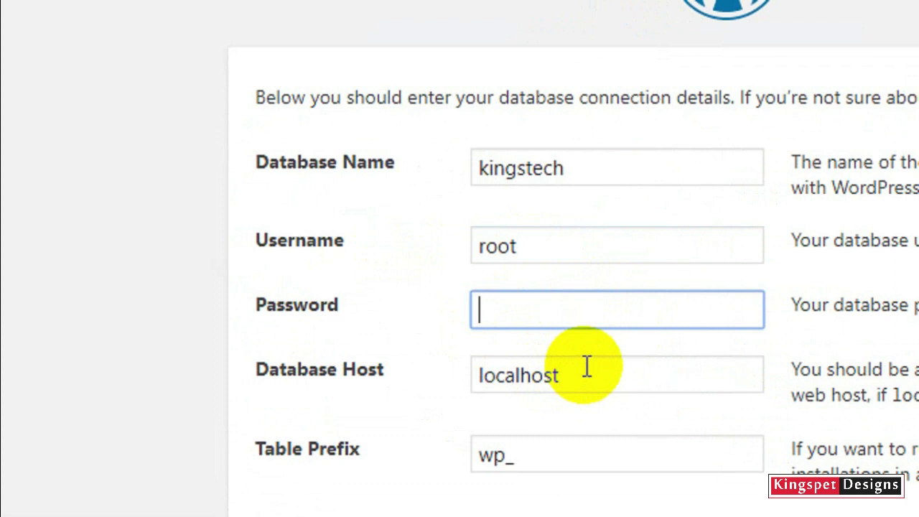
scroll(571, 413, down, 1)
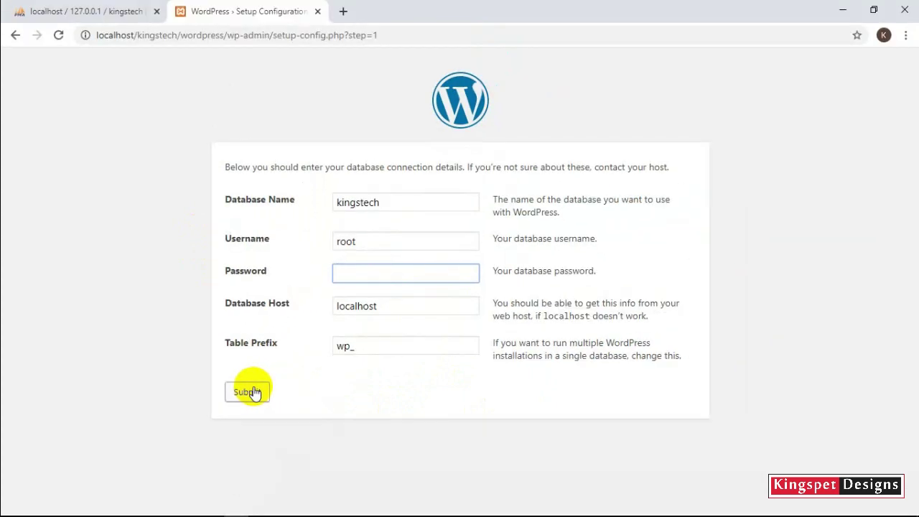
click(248, 392)
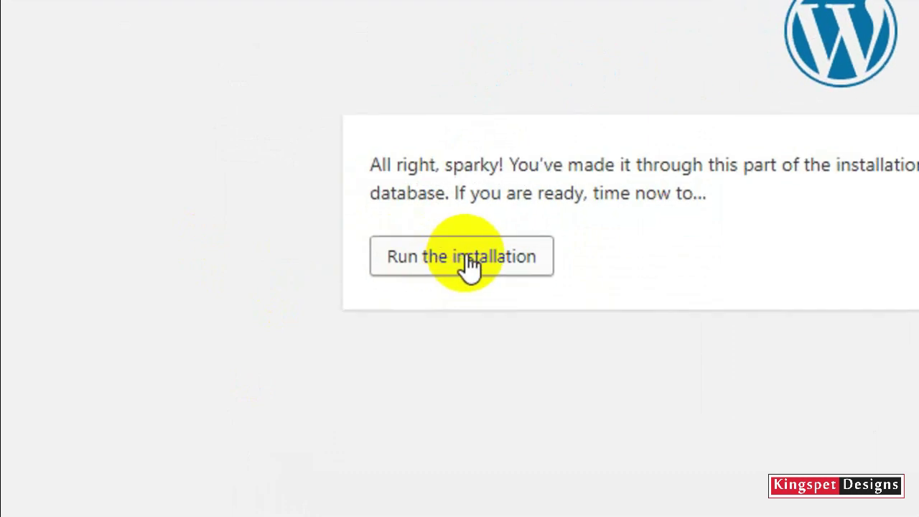
Run the installation and enter KingsTech as the site title.
click(276, 218)
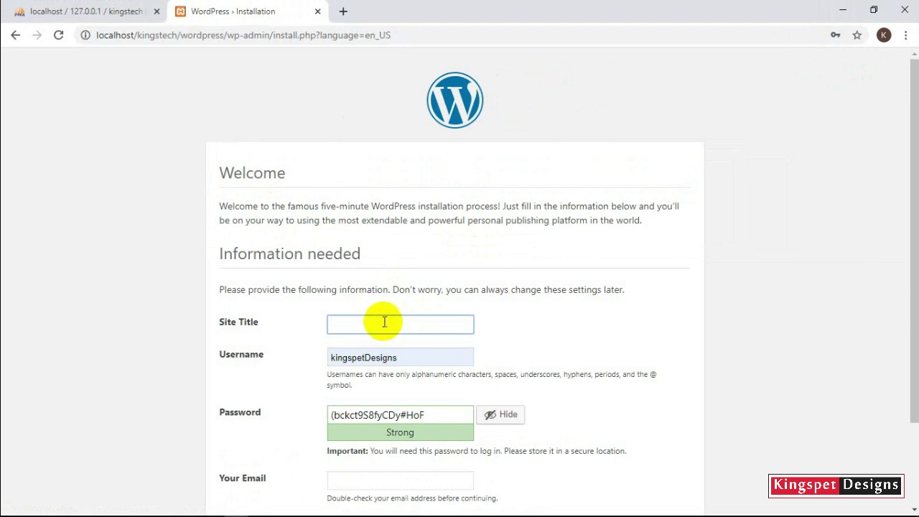
text(Kings)
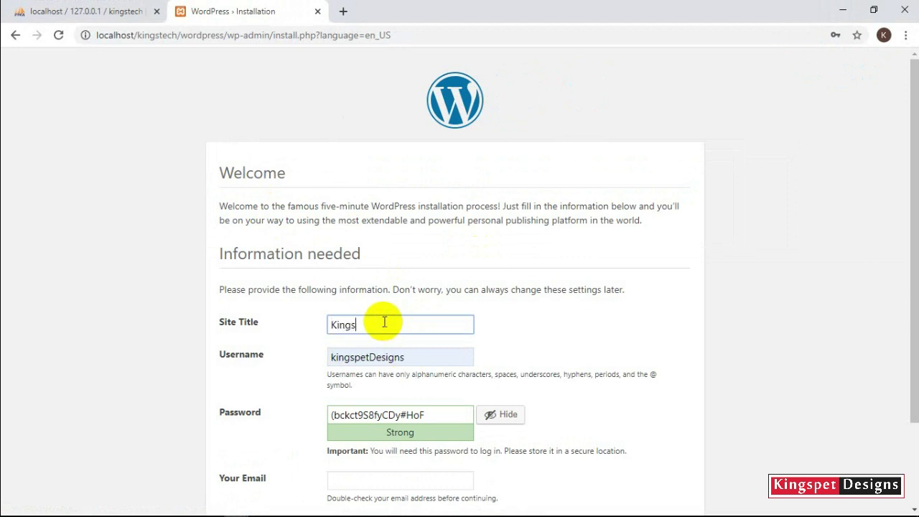
text(Tech)
Set the admin username to Kingstech and replace the generated password with a custom one.
key(Tab)
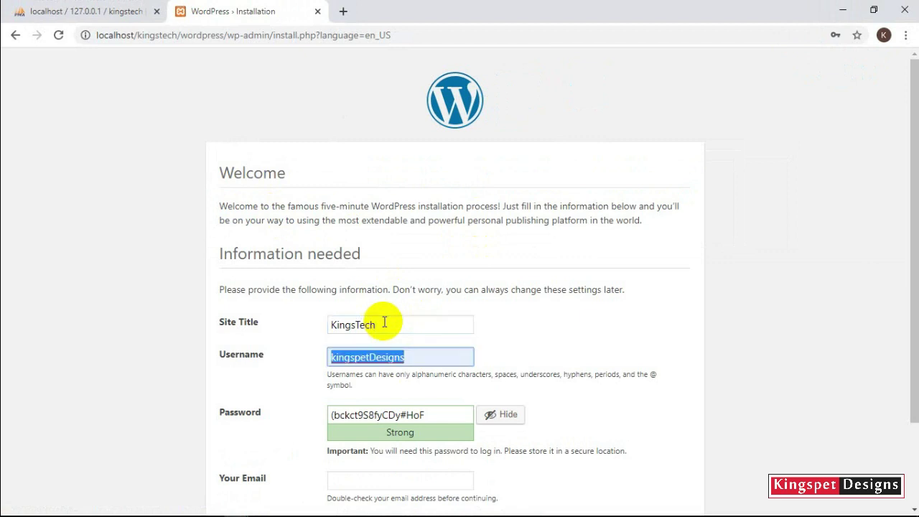
text(Kings)
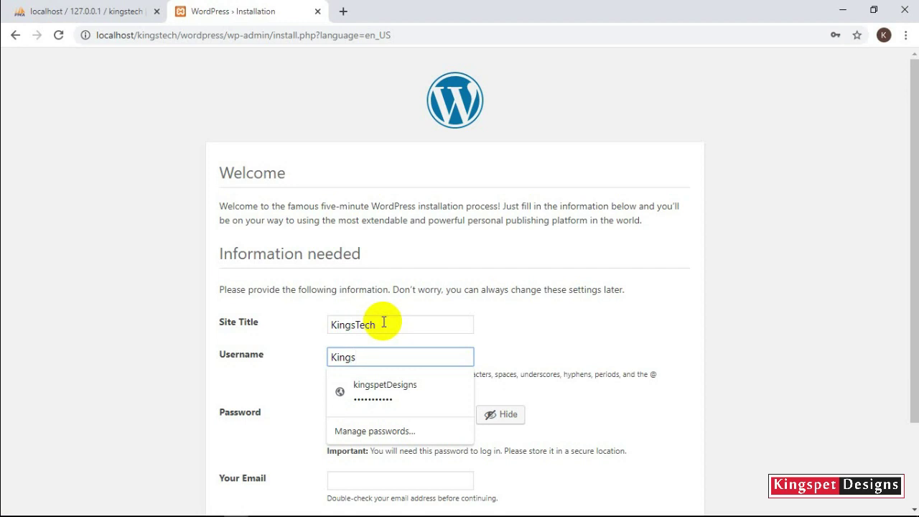
text(tech)
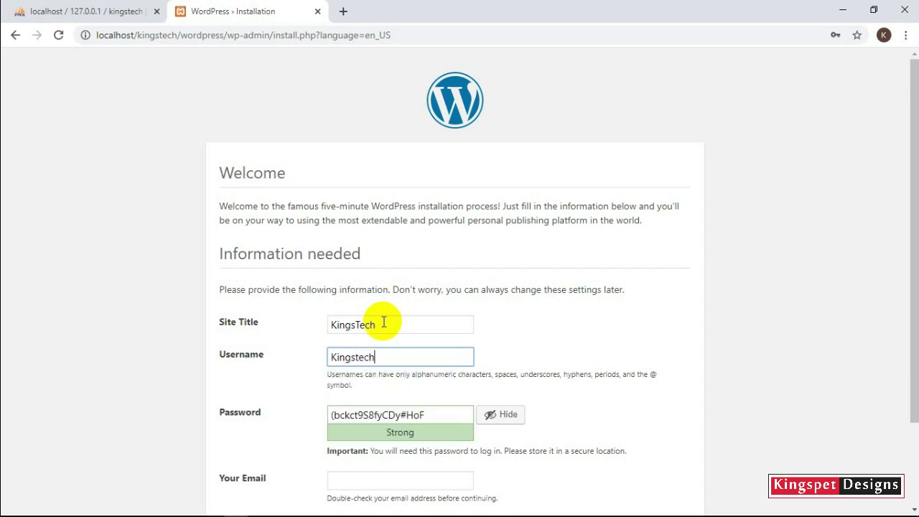
key(Tab)
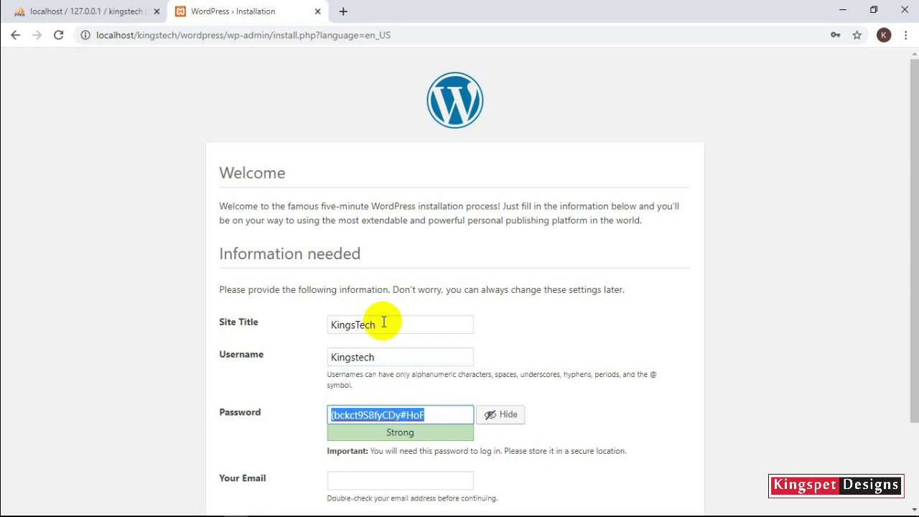
click(507, 423)
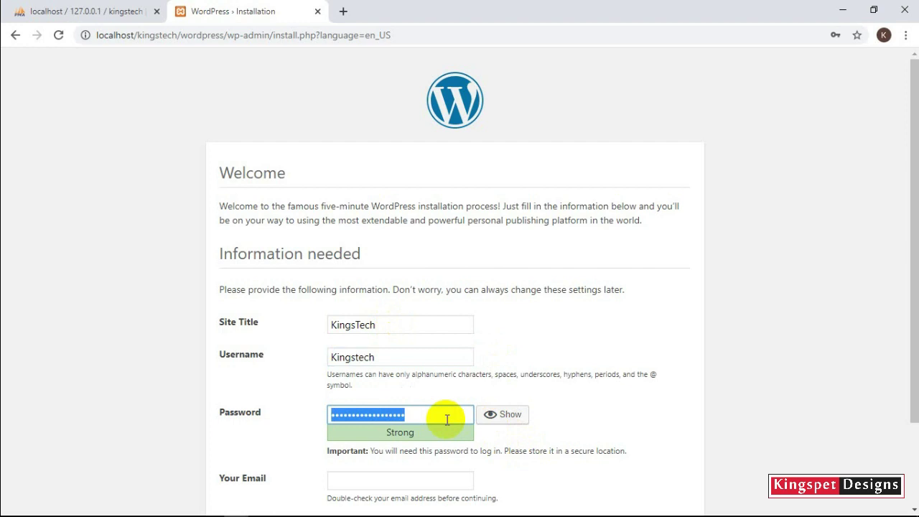
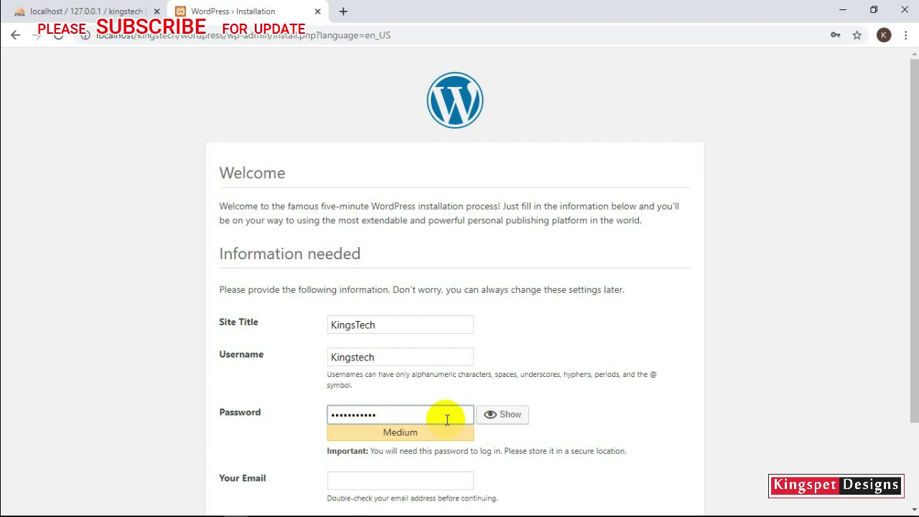
key(ctrl+a)
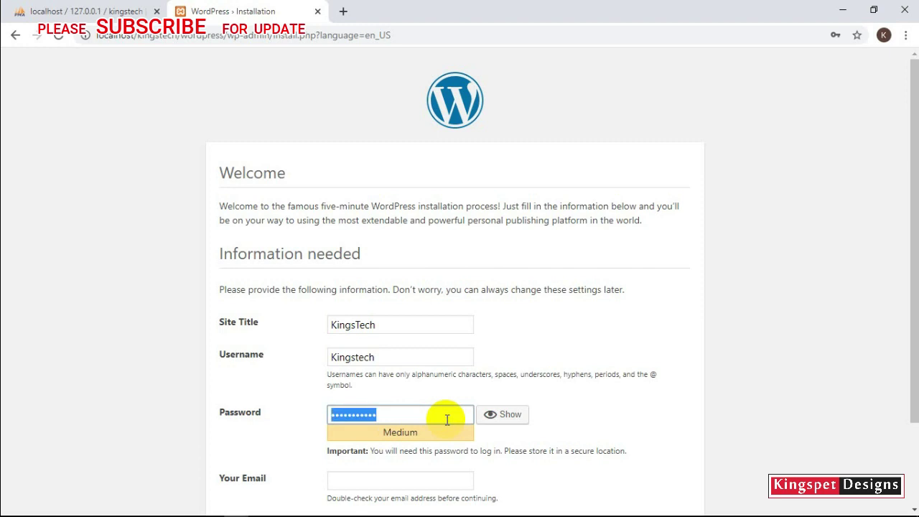
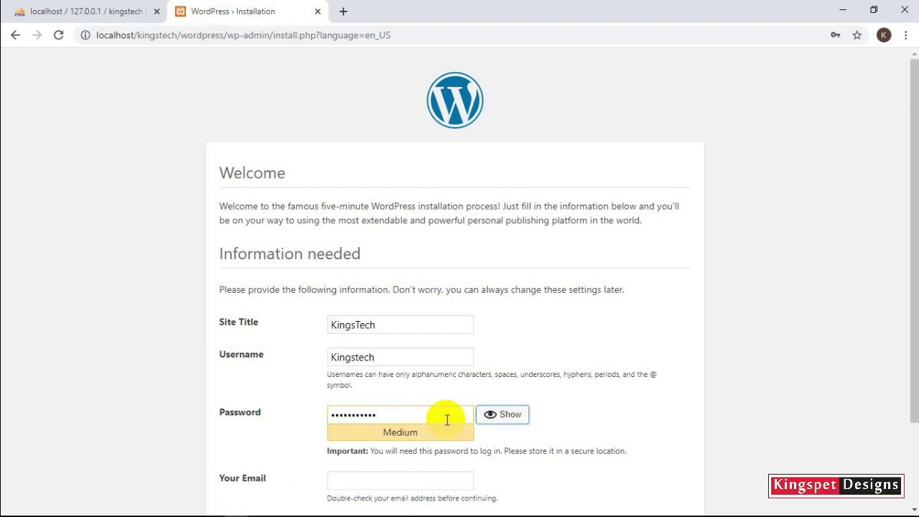
key(Tab)
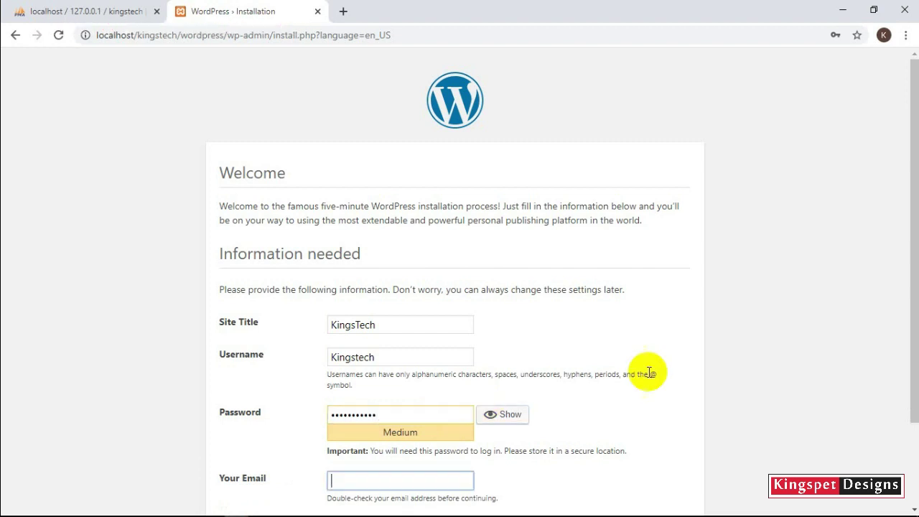
Install WordPress with the filled-in site details, leaving search engine visibility unchanged.
drag(915, 92, 907, 199)
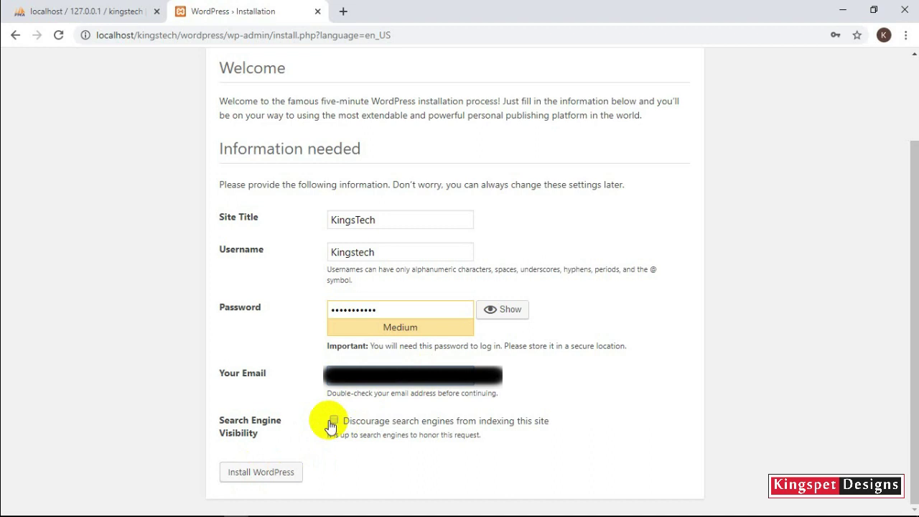
click(259, 474)
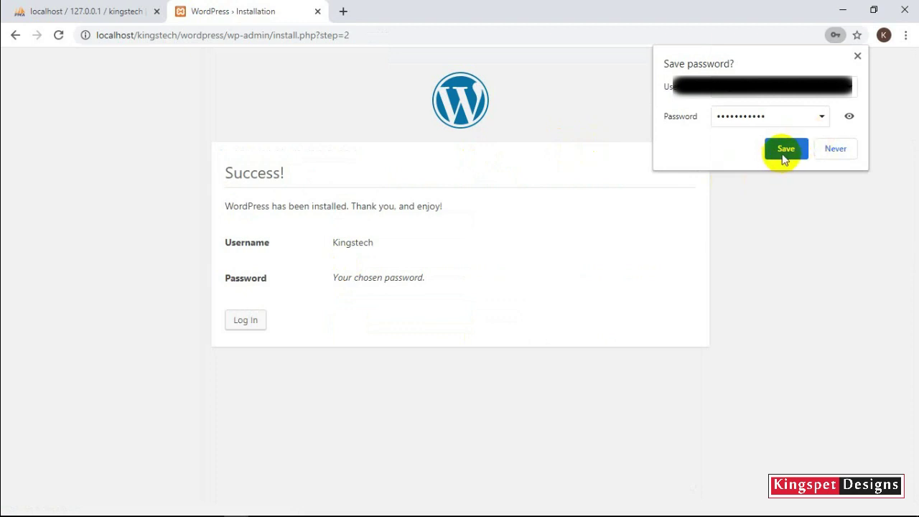
Save the admin password in Chrome, dismiss the bubble, and continue to the login page.
click(787, 154)
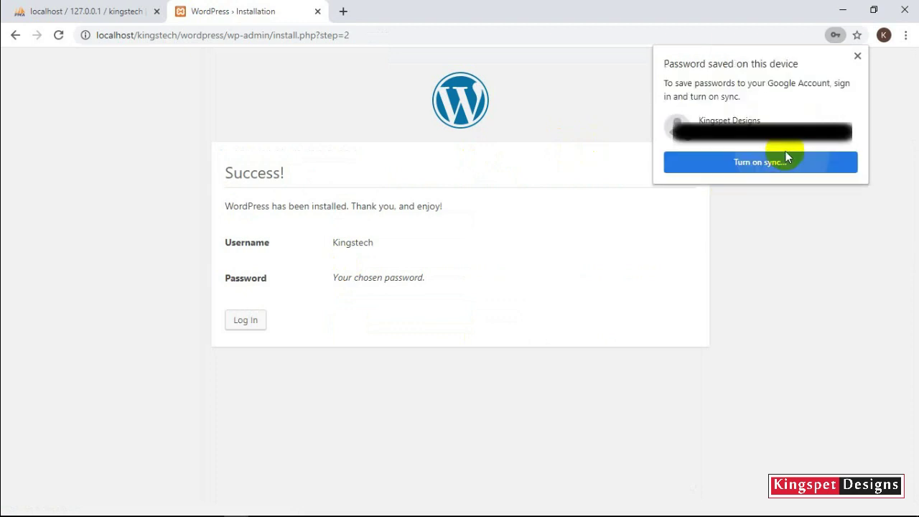
click(872, 80)
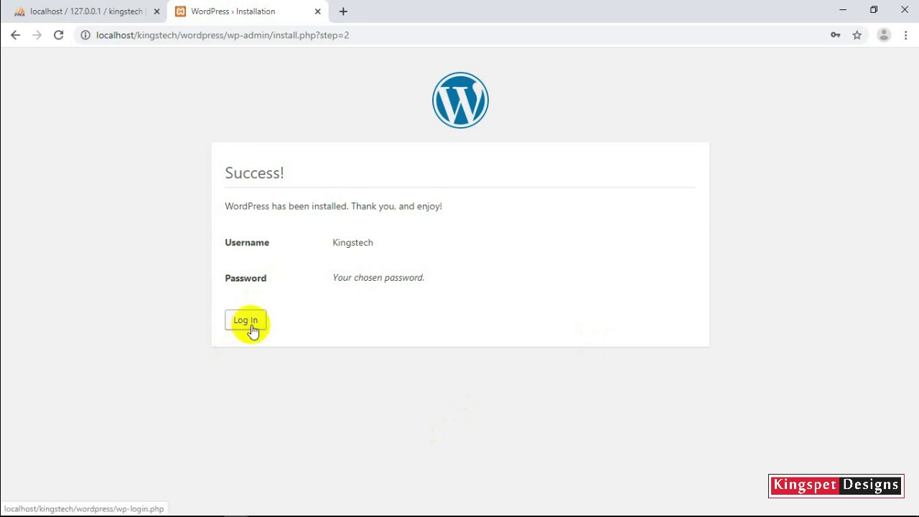
click(252, 325)
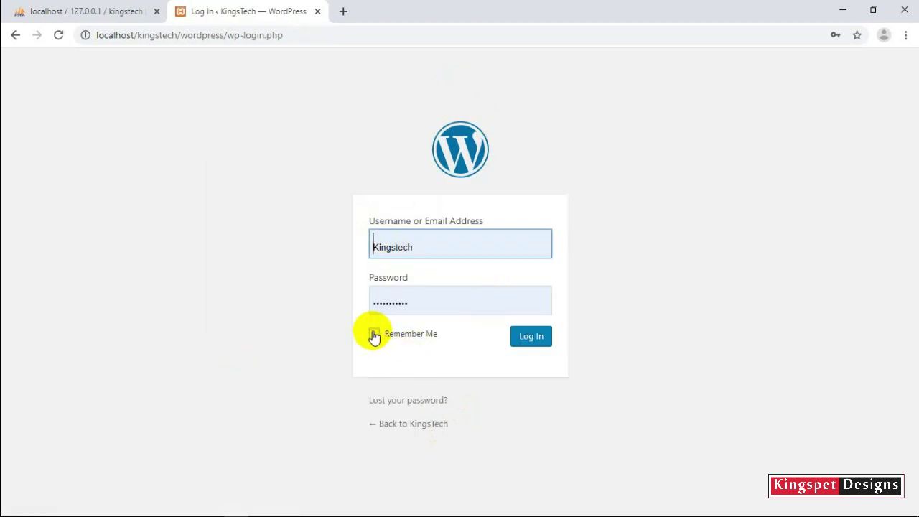
Log in as Kingstech with the prefilled credentials to reach the KingsTech Dashboard.
click(536, 343)
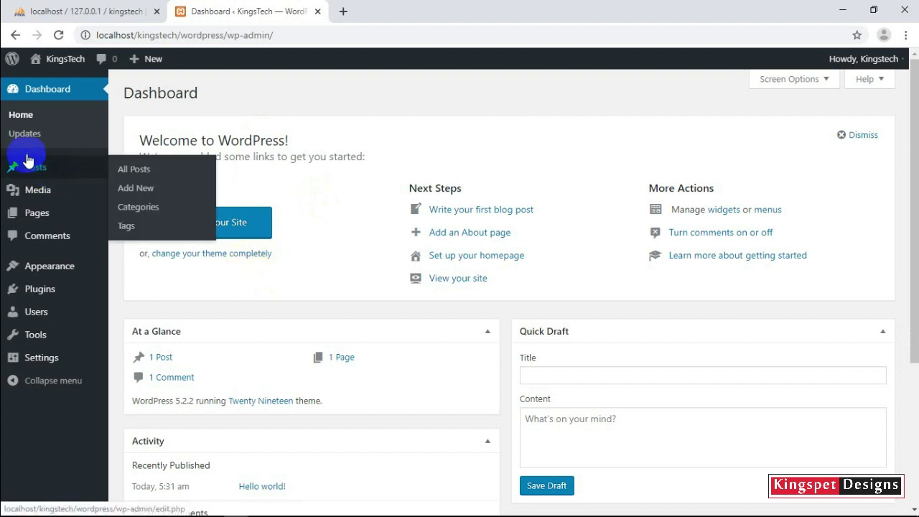
Open the KingsTech Visit Site link in a new tab and switch to it.
mouse_move(62, 65)
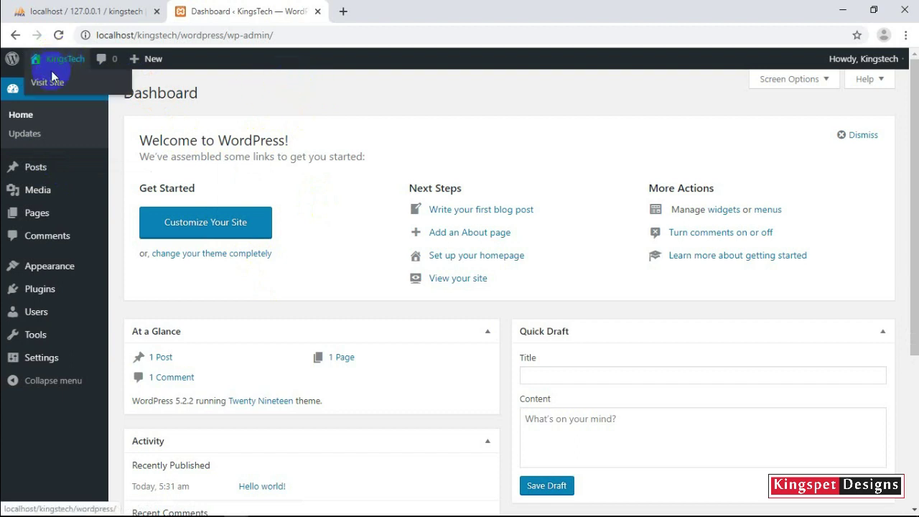
click(48, 84)
right_click(49, 84)
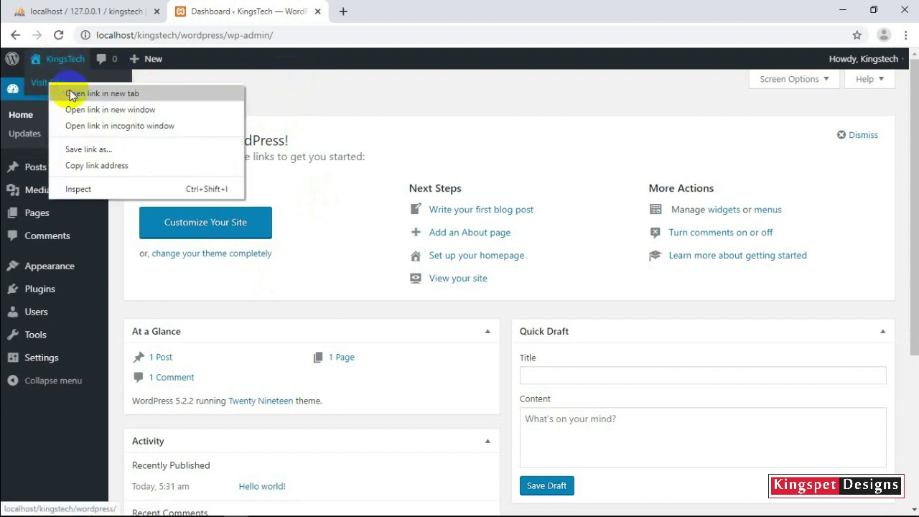
click(72, 94)
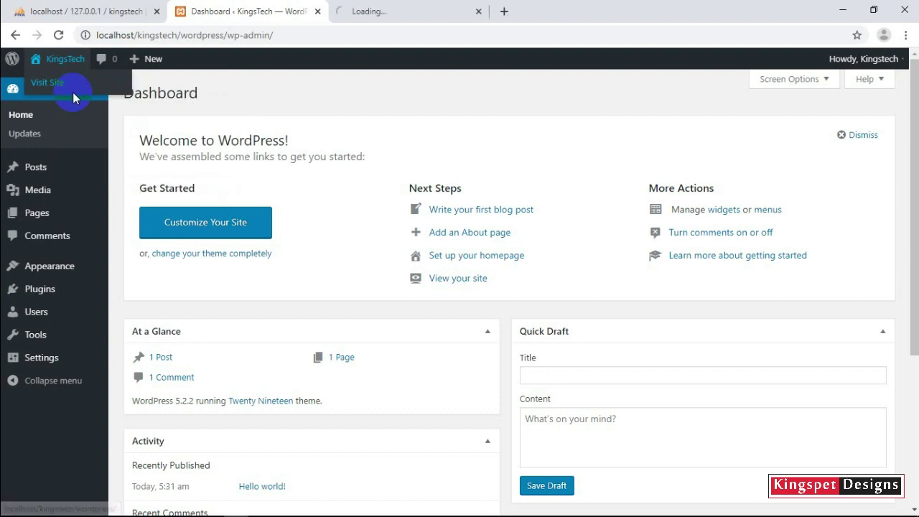
click(392, 14)
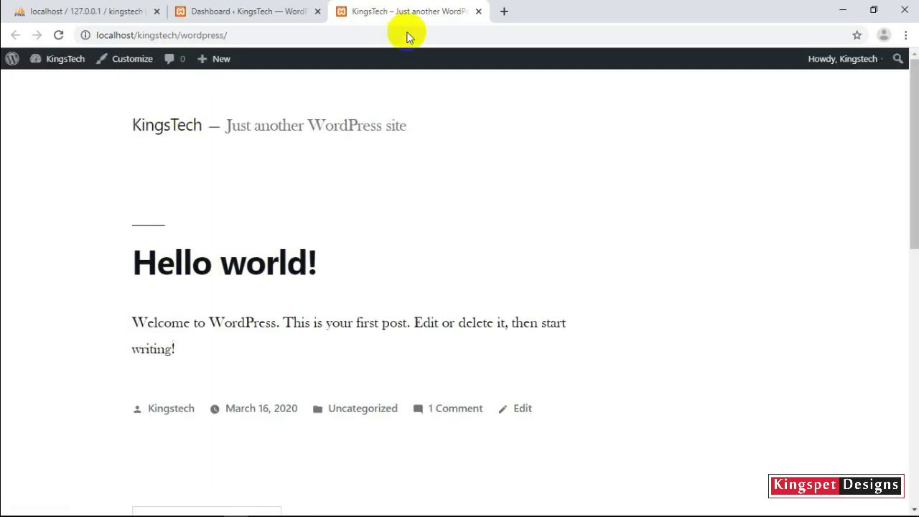
mouse_move(911, 117)
mouse_down()
mouse_move(905, 394)
mouse_move(913, 108)
mouse_up()
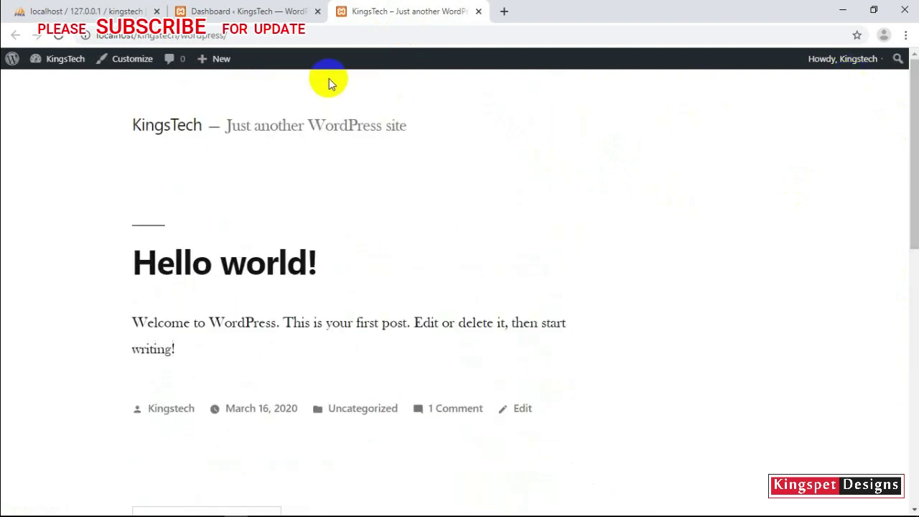
click(252, 11)
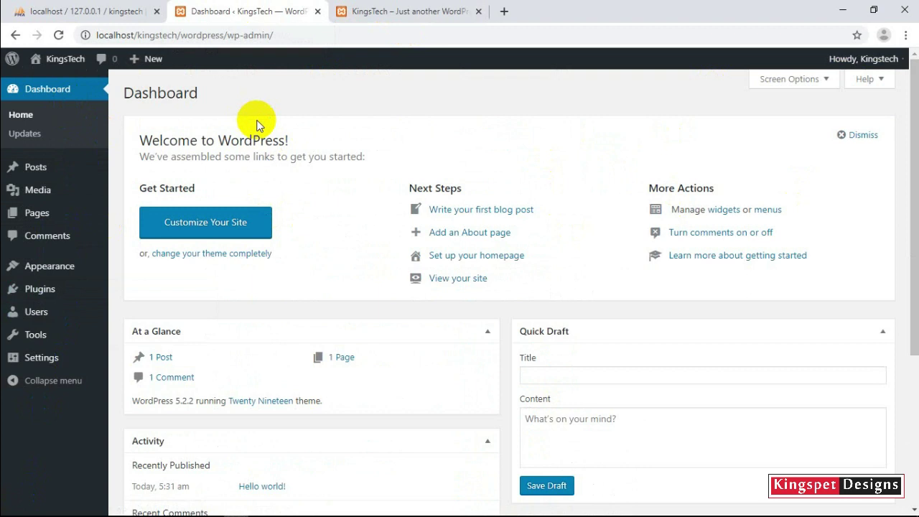
click(410, 11)
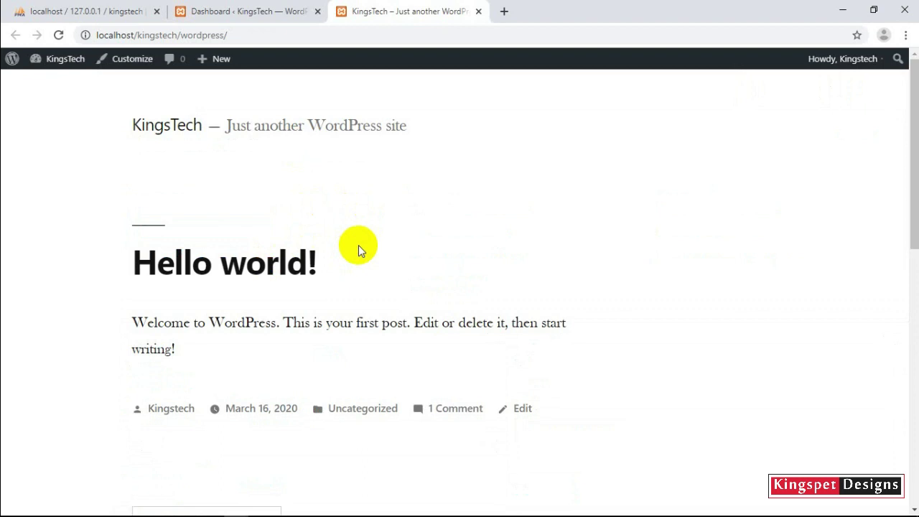
click(286, 7)
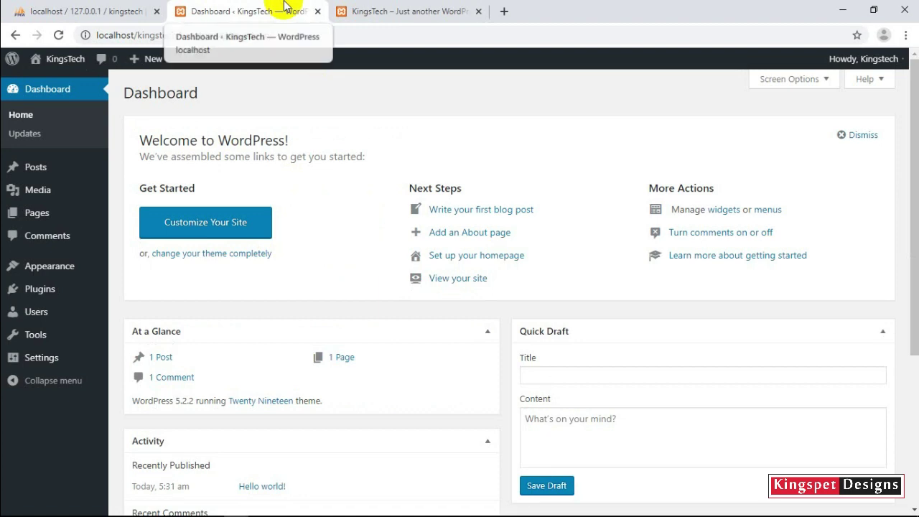
click(369, 13)
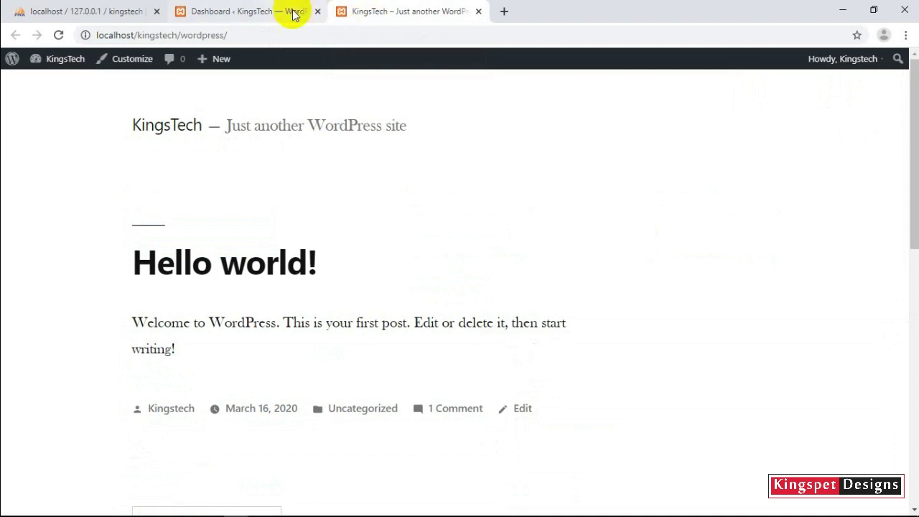
click(291, 11)
click(392, 9)
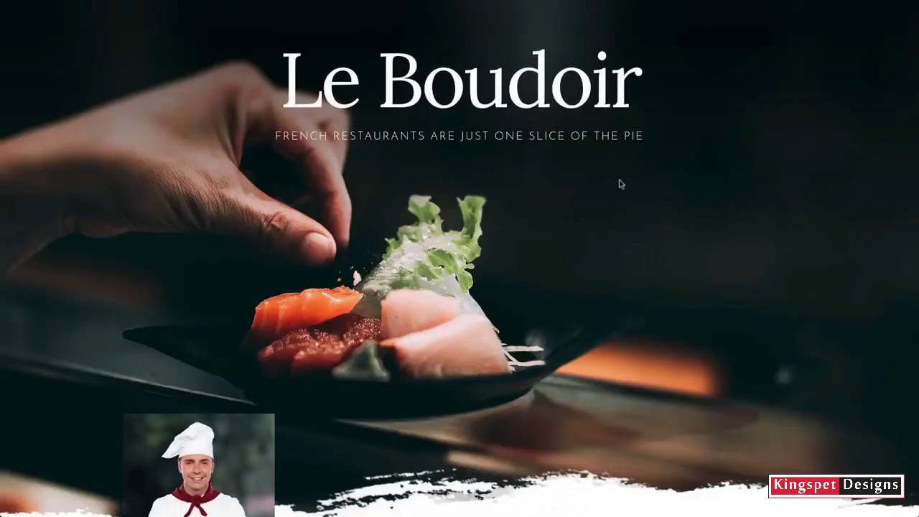
Scroll down the Le Boudoir site to the Book a reservation form and back up.
scroll(637, 237, down, 3)
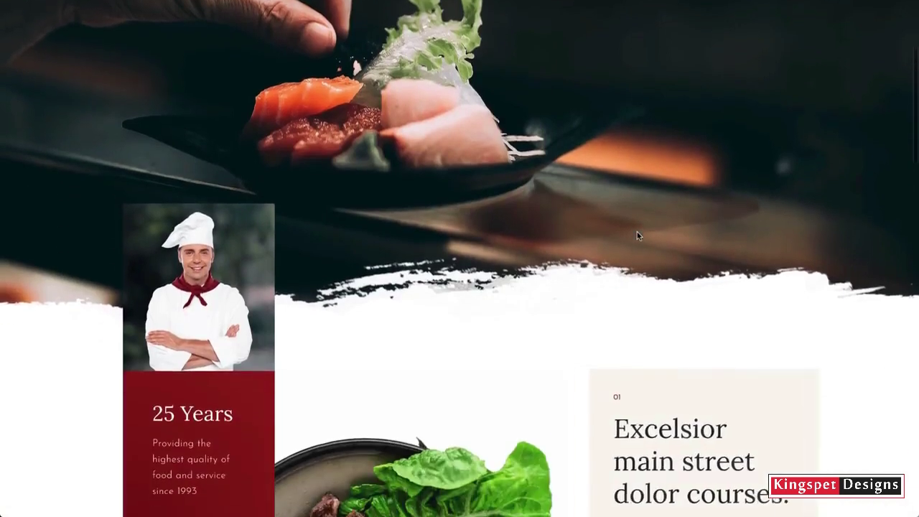
scroll(637, 236, down, 8)
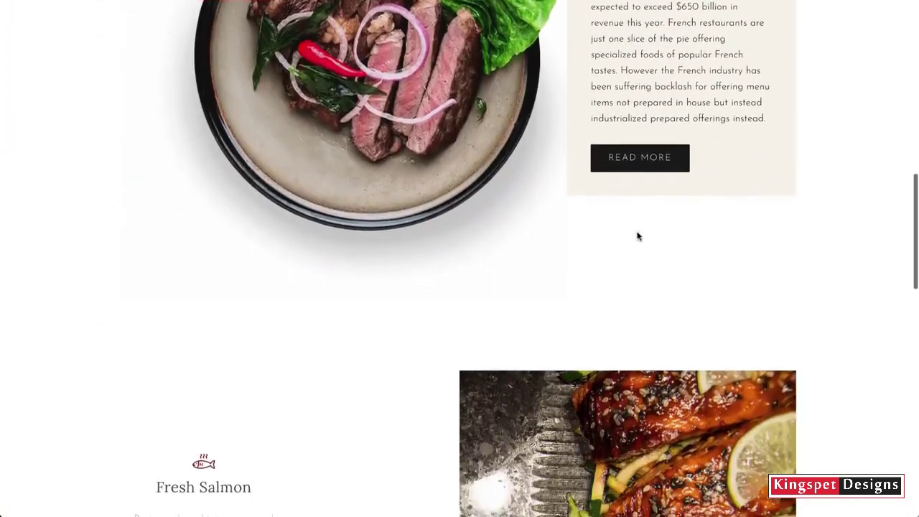
scroll(637, 236, down, 6)
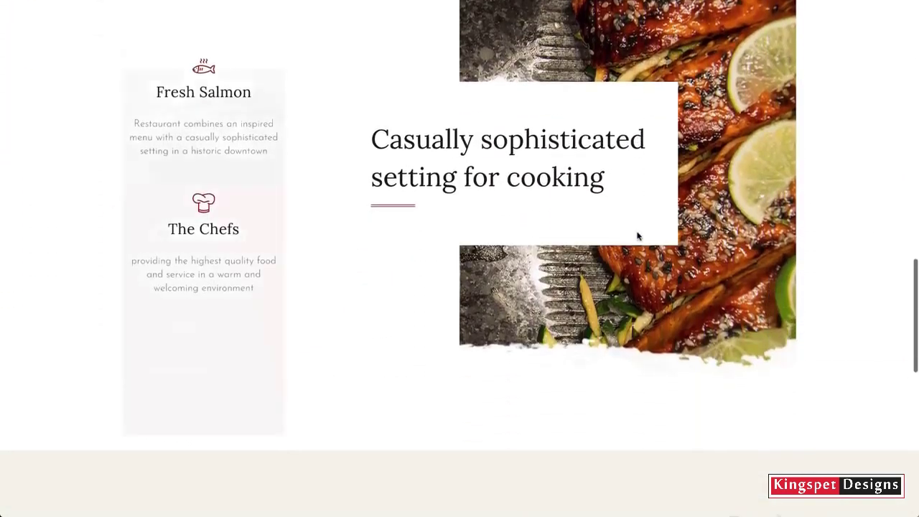
scroll(637, 236, down, 7)
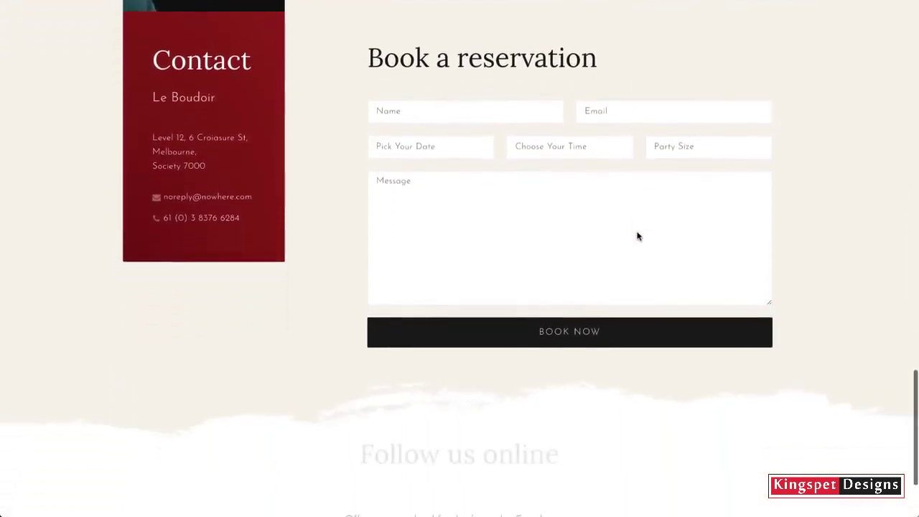
scroll(637, 236, down, 2)
scroll(637, 236, up, 4)
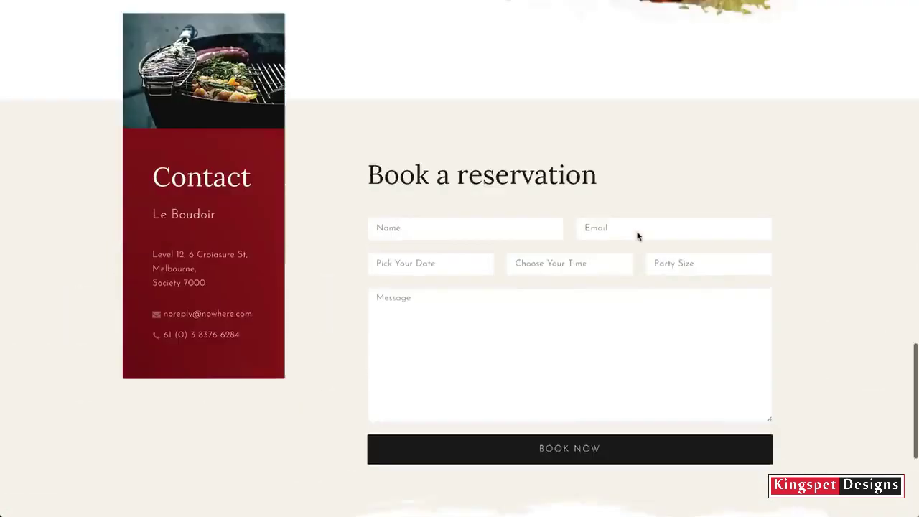
scroll(637, 237, up, 12)
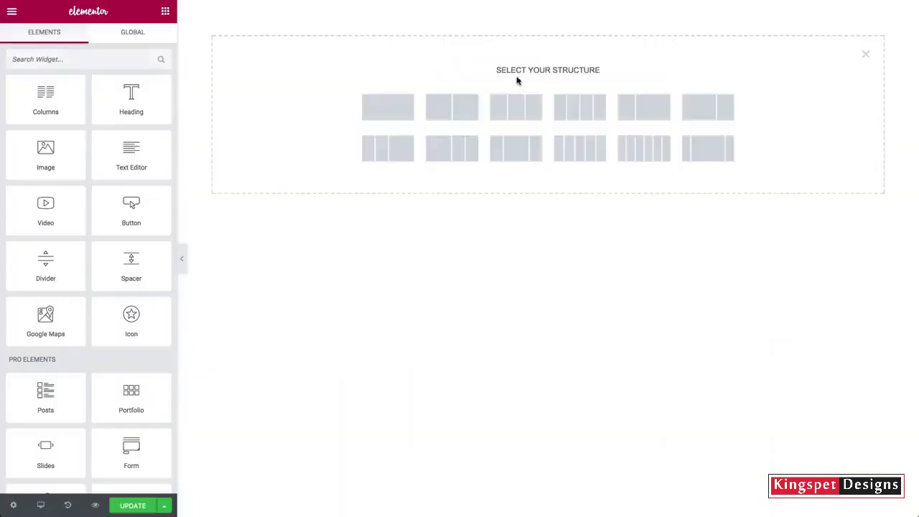